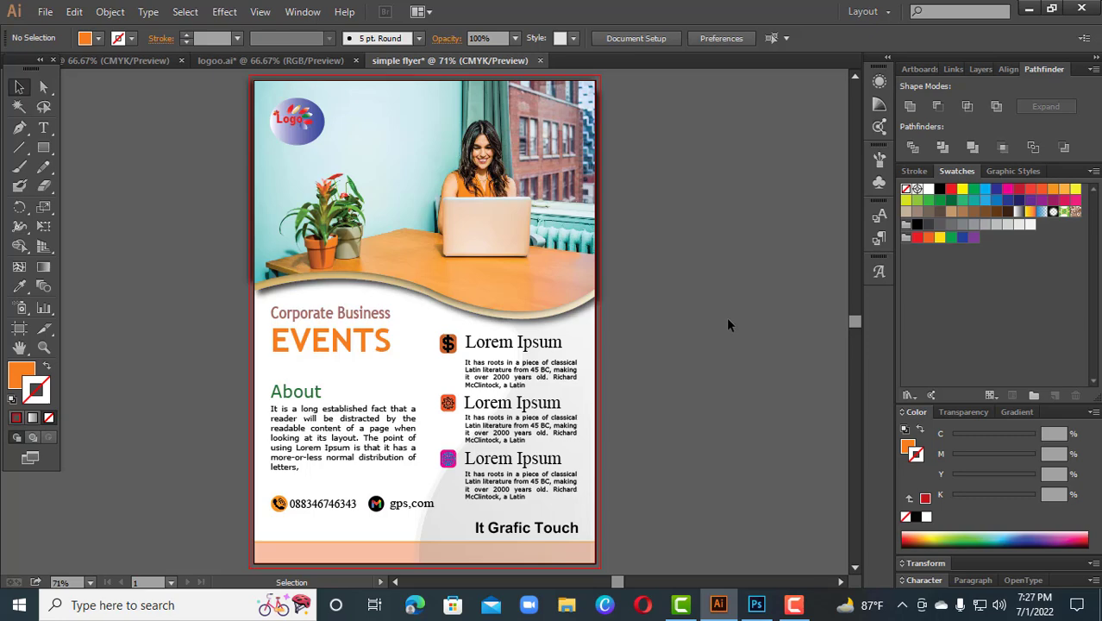
pyautogui.moveTo(223, 109); pyautogui.dragTo(693, 531)
pyautogui.click(729, 450)
pyautogui.click(757, 605)
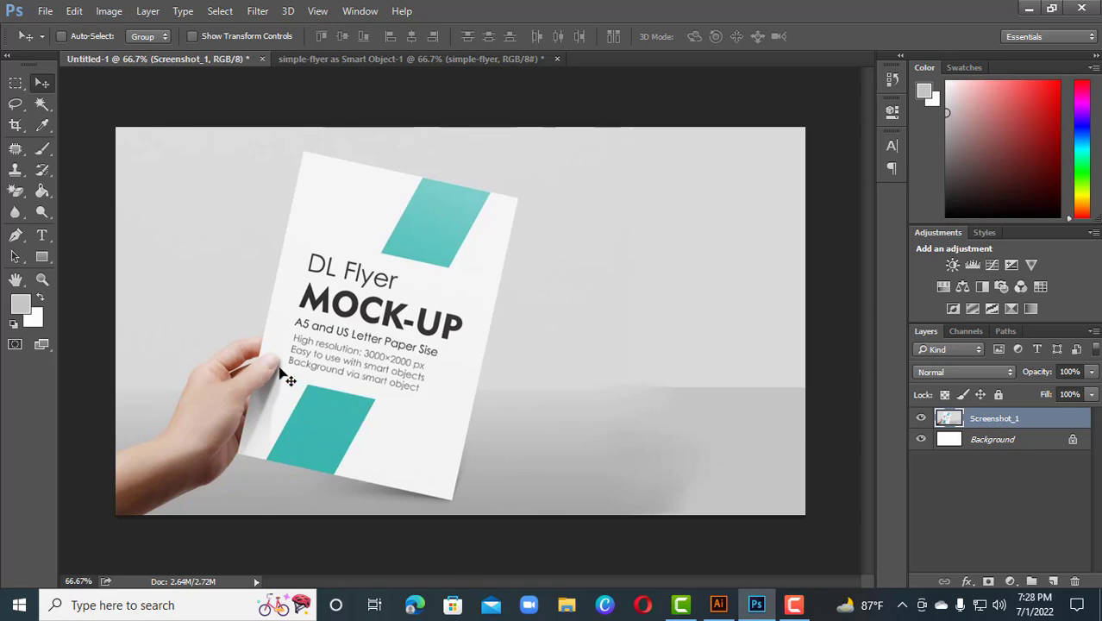
pyautogui.click(707, 605)
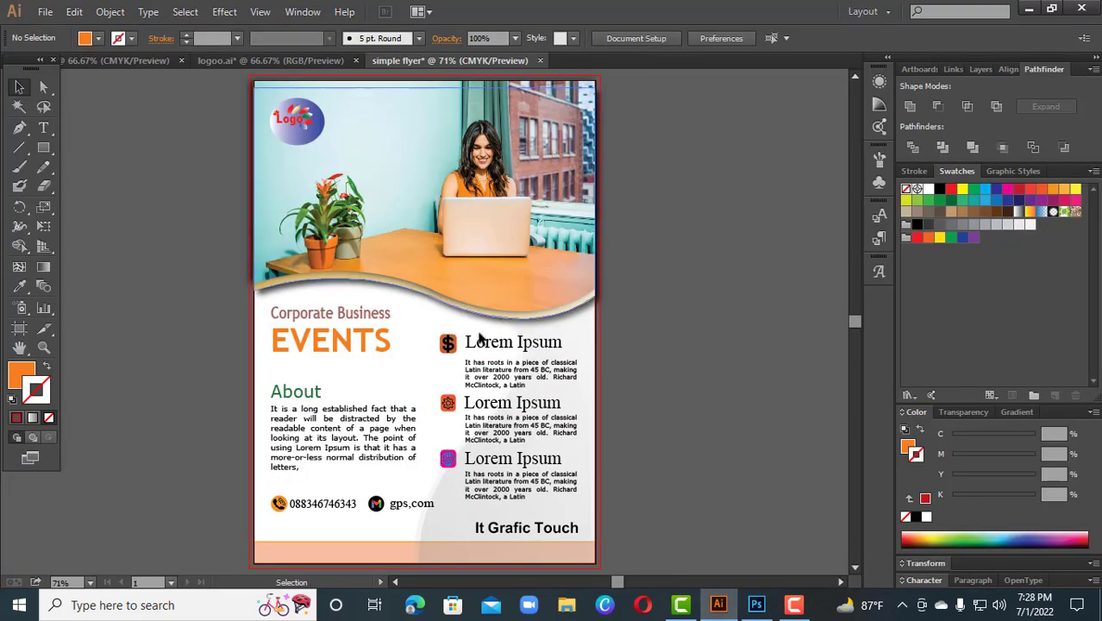
pyautogui.click(756, 605)
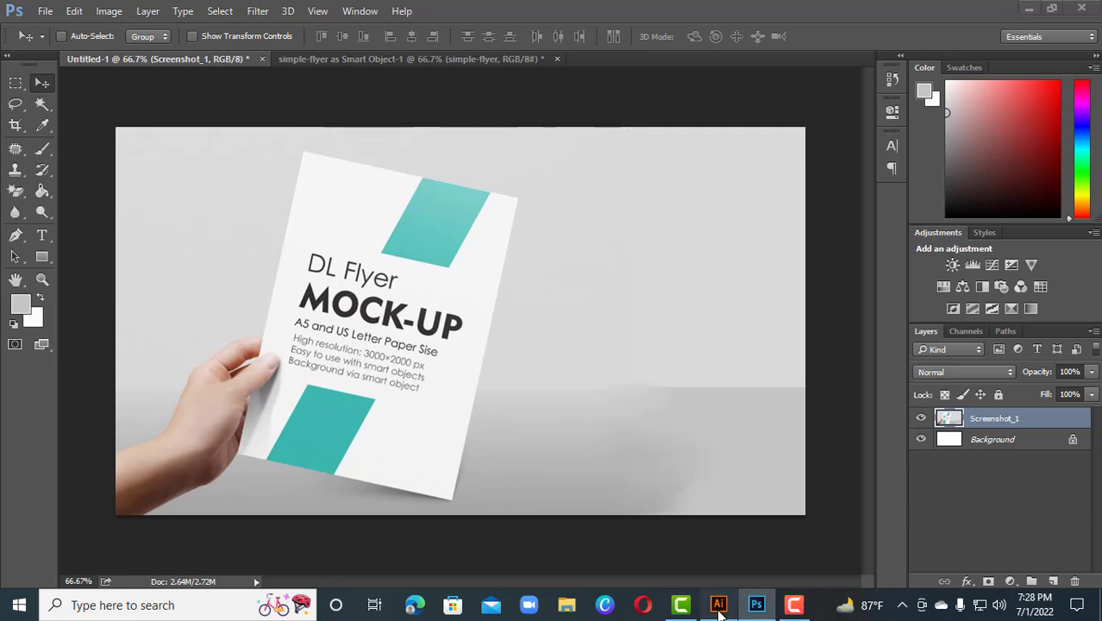
pyautogui.hotkey('alt', 'Tab')
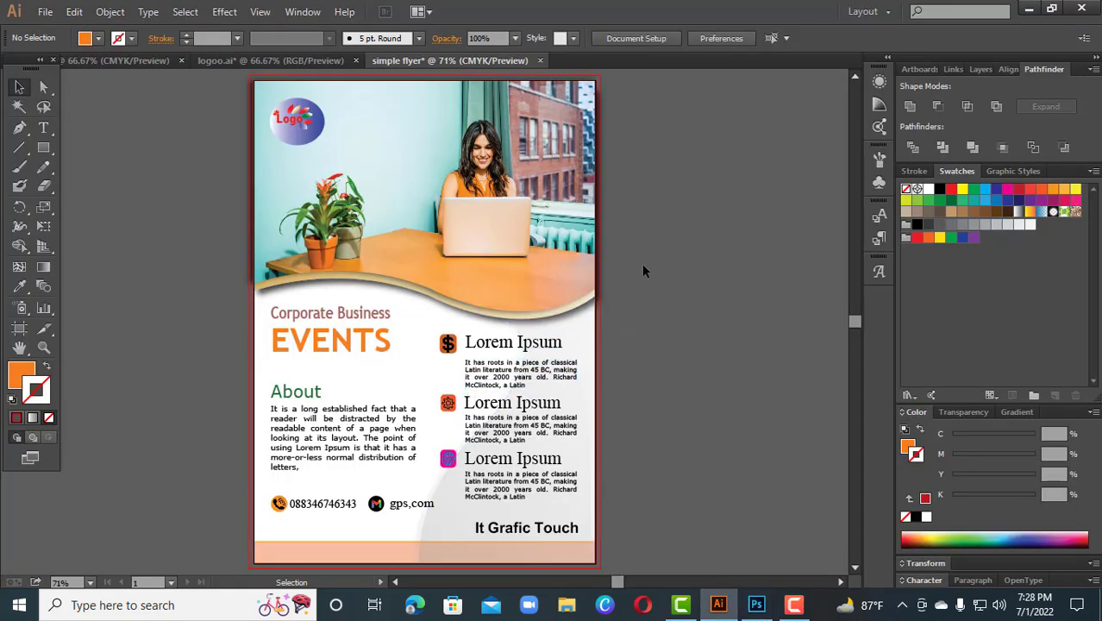
pyautogui.click(756, 605)
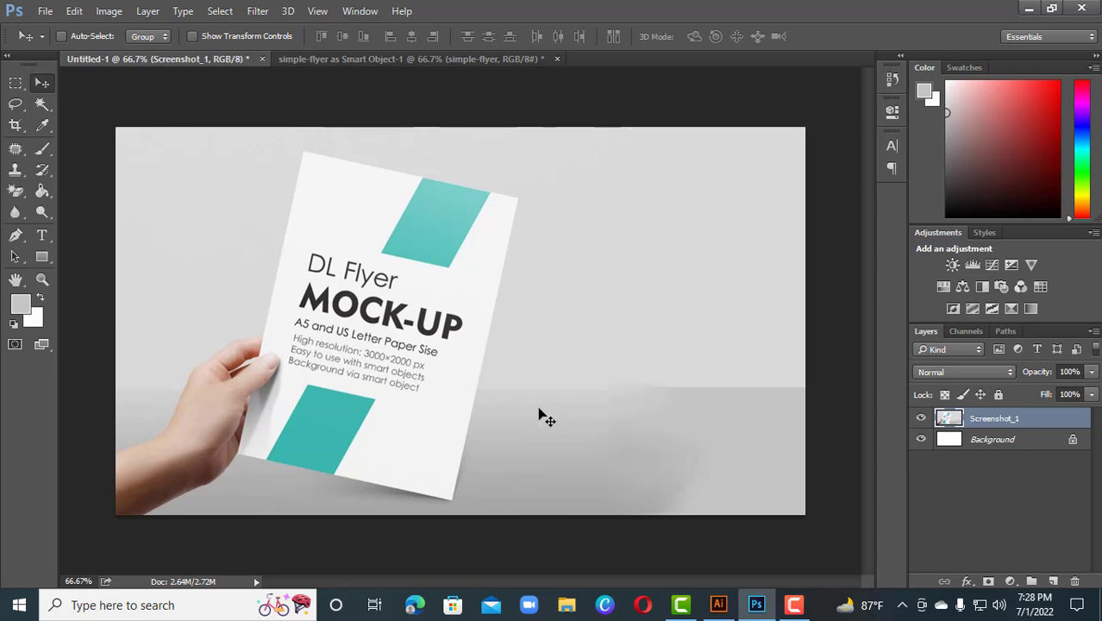
# Drag the flyer smart object from its own document into the mockup document above the mockup layers
pyautogui.moveTo(757, 607)
pyautogui.click(378, 60)
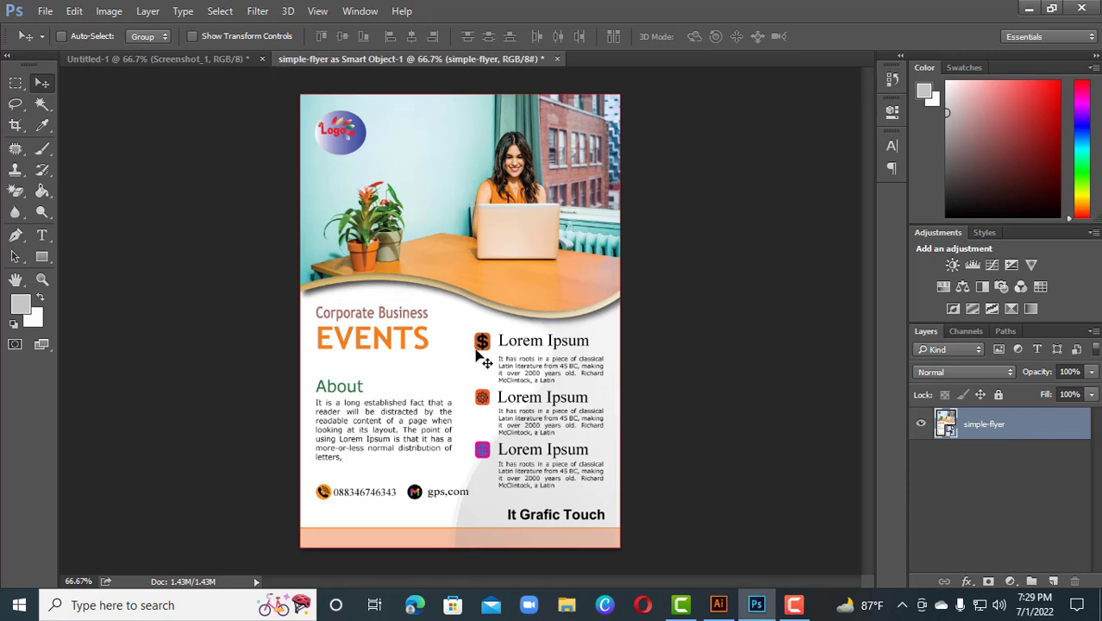
pyautogui.click(207, 59)
pyautogui.click(328, 63)
pyautogui.moveTo(552, 286); pyautogui.dragTo(433, 306)
pyautogui.moveTo(216, 281); pyautogui.dragTo(517, 298)
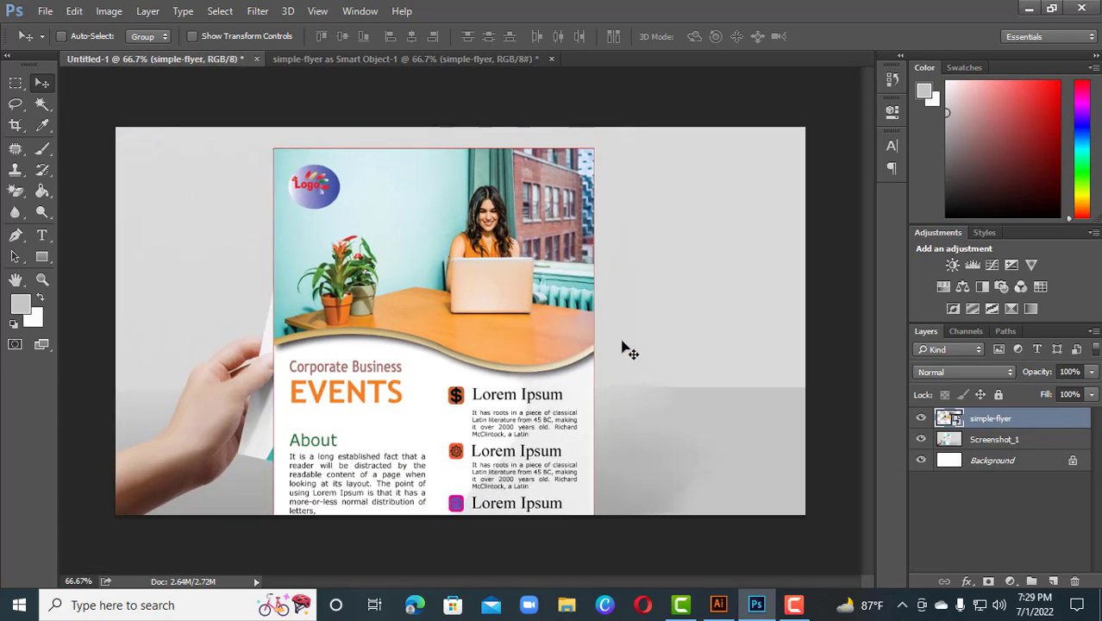
# Free-transform the flyer layer, scaling it down to about 76% of its size
pyautogui.press('ctrl')
pyautogui.hotkey('ctrl', 't')
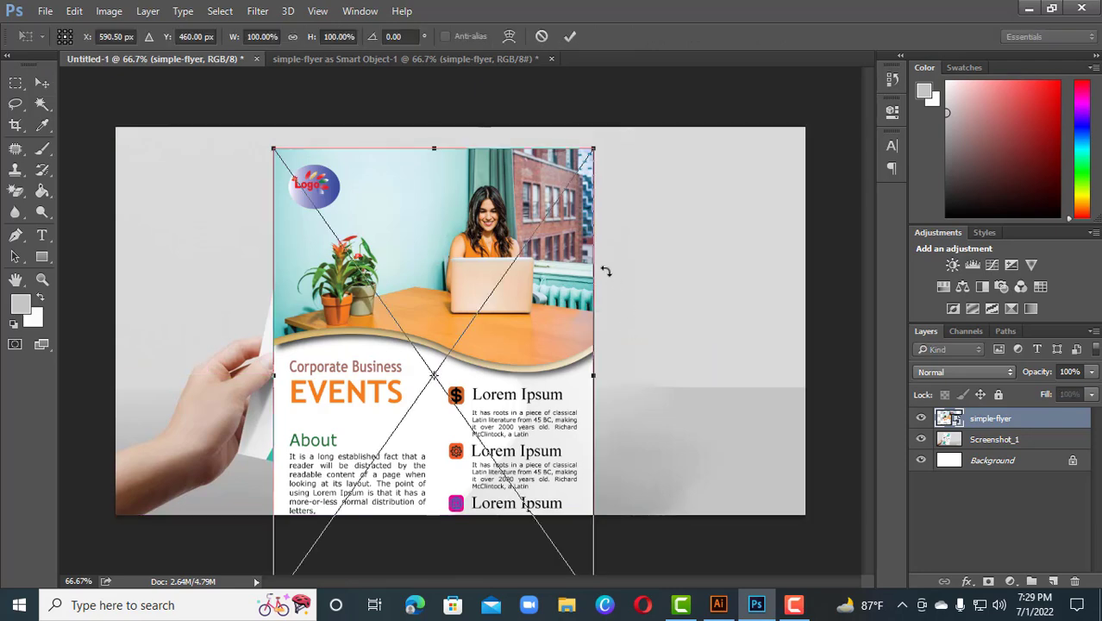
pyautogui.moveTo(588, 151); pyautogui.dragTo(545, 150)
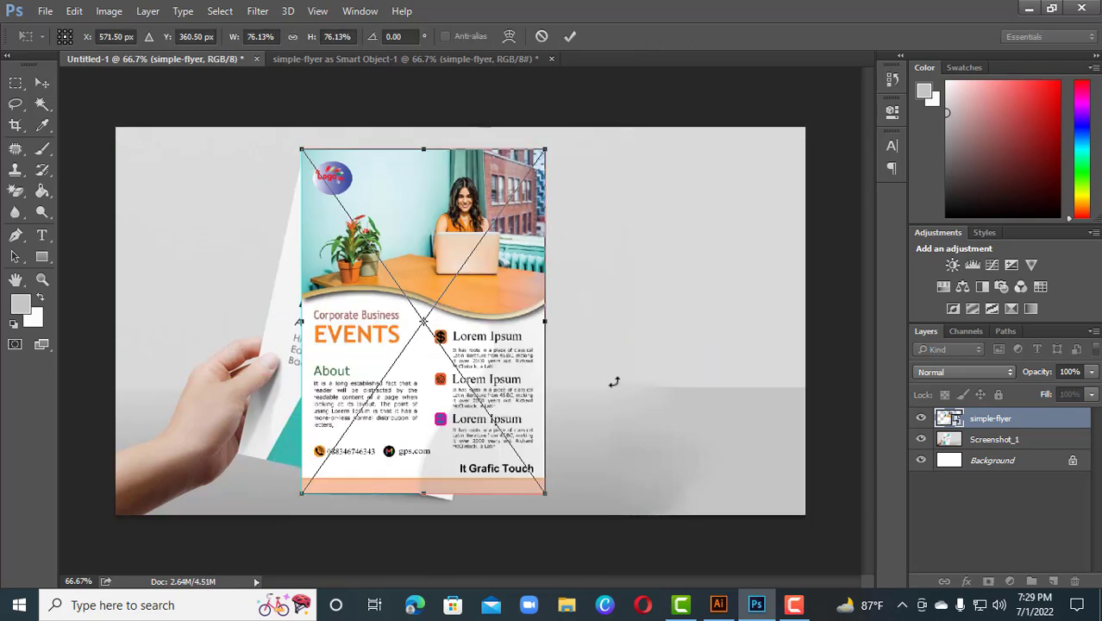
# Rotate the flyer about 12.7° and move it over the paper held in the mockup
pyautogui.hotkey('ctrl', '+')
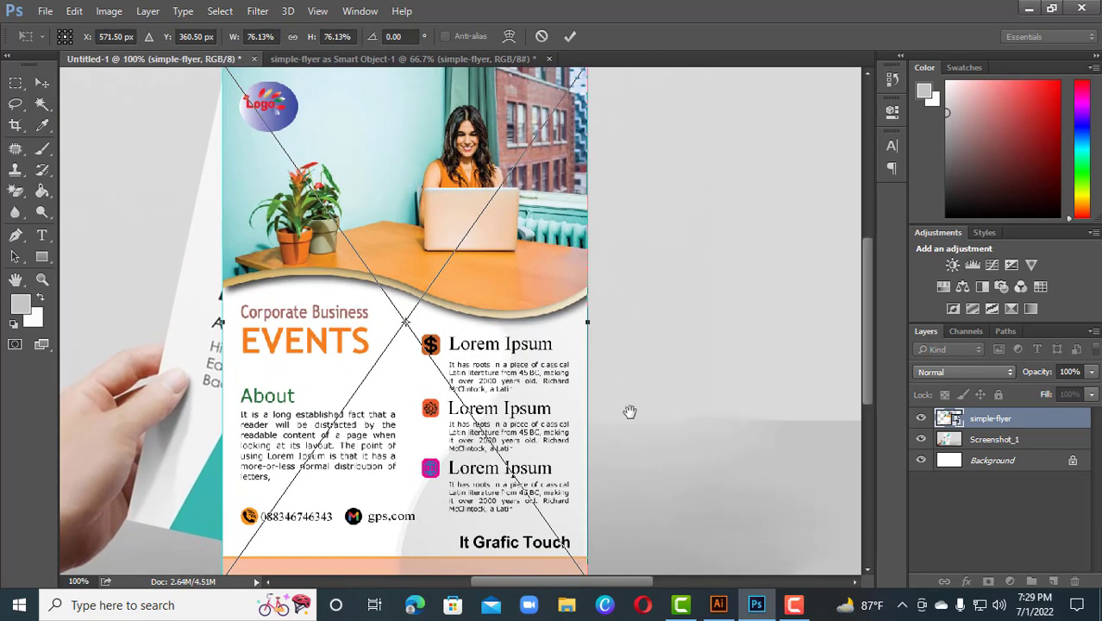
pyautogui.moveTo(630, 411); pyautogui.dragTo(677, 372)
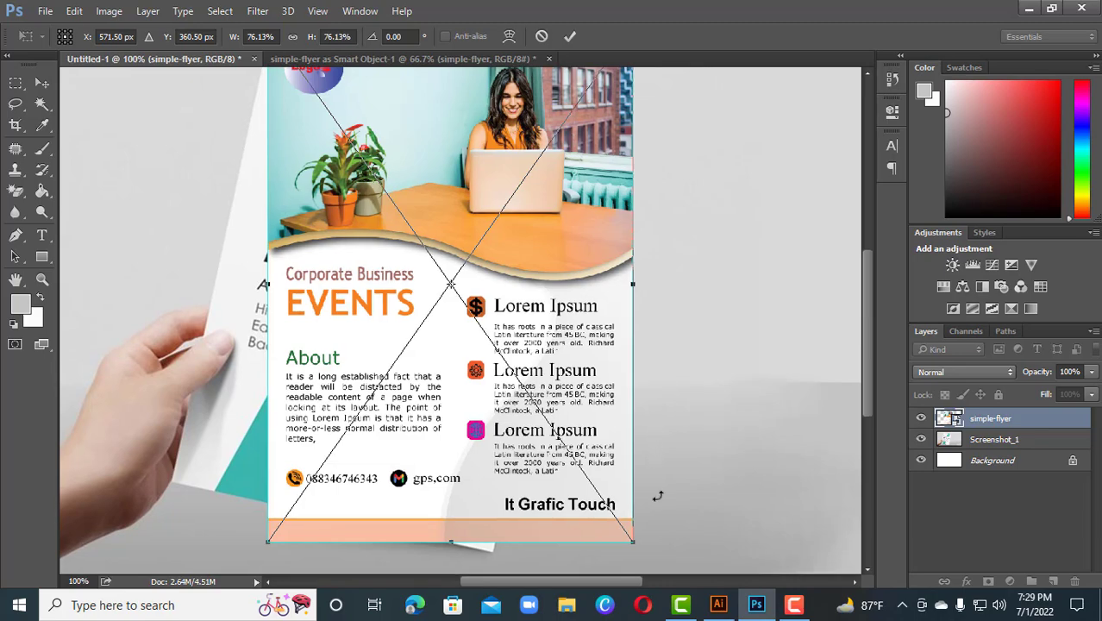
pyautogui.moveTo(657, 497); pyautogui.dragTo(593, 538)
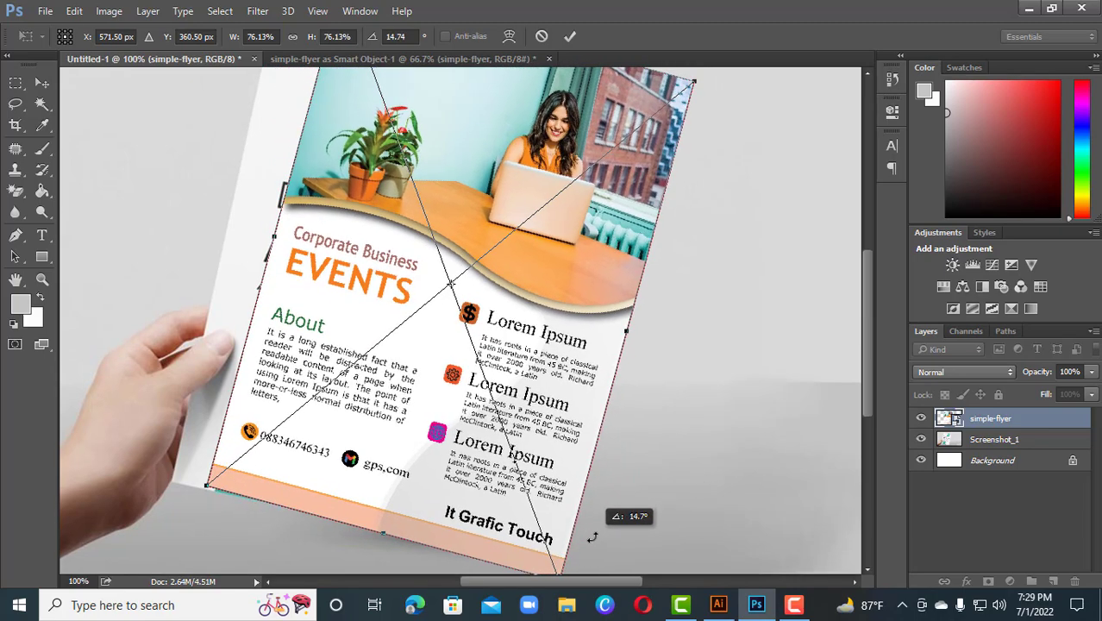
pyautogui.moveTo(556, 361); pyautogui.dragTo(517, 368)
pyautogui.scroll(3, 665, 369)
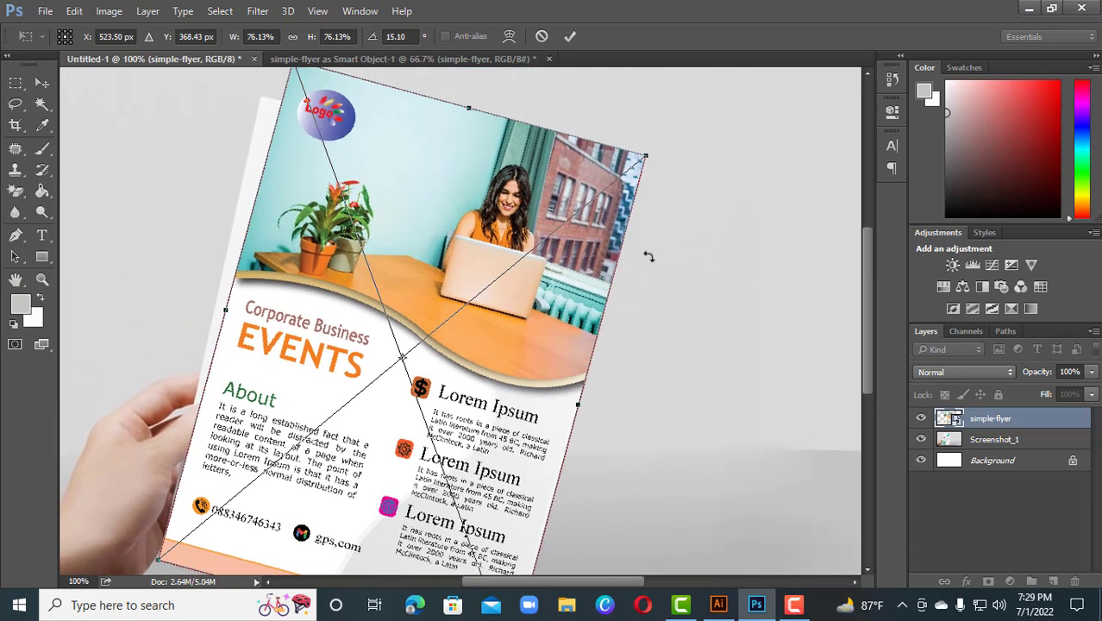
pyautogui.moveTo(662, 183); pyautogui.dragTo(655, 159)
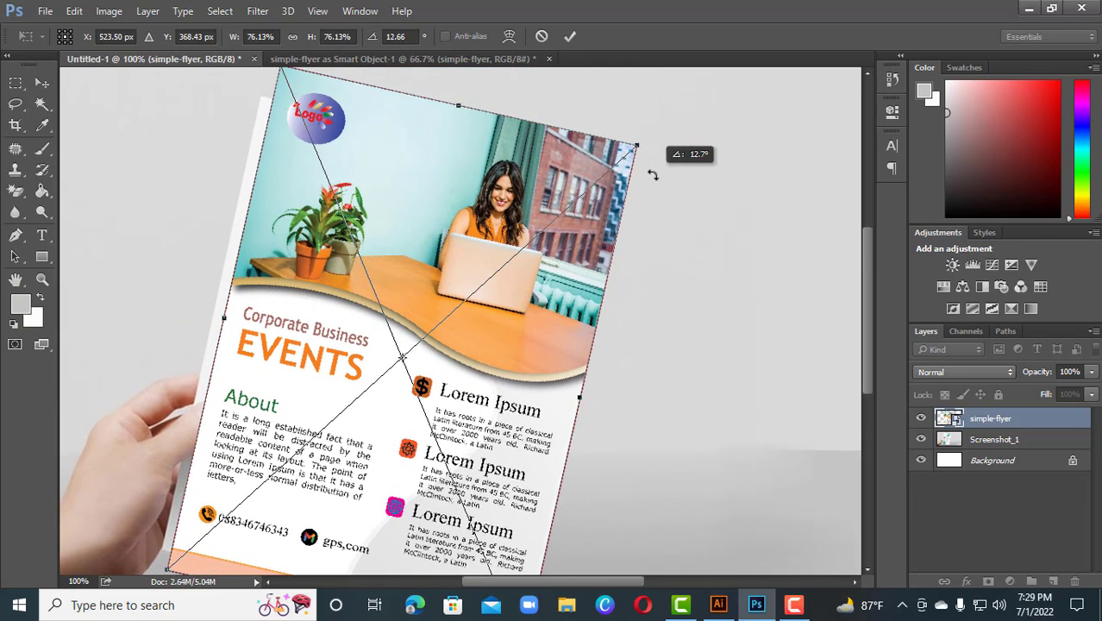
pyautogui.moveTo(497, 240); pyautogui.dragTo(486, 300)
# Distort the flyer's corners to match the mockup paper's corners and commit the transform
pyautogui.rightClick(358, 216)
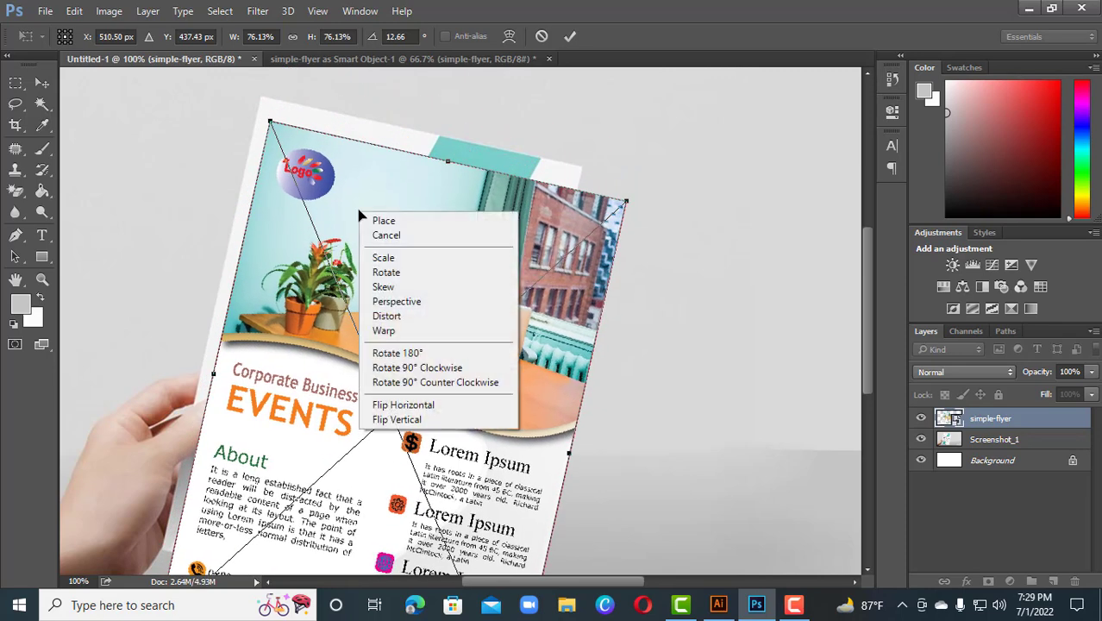
pyautogui.click(384, 315)
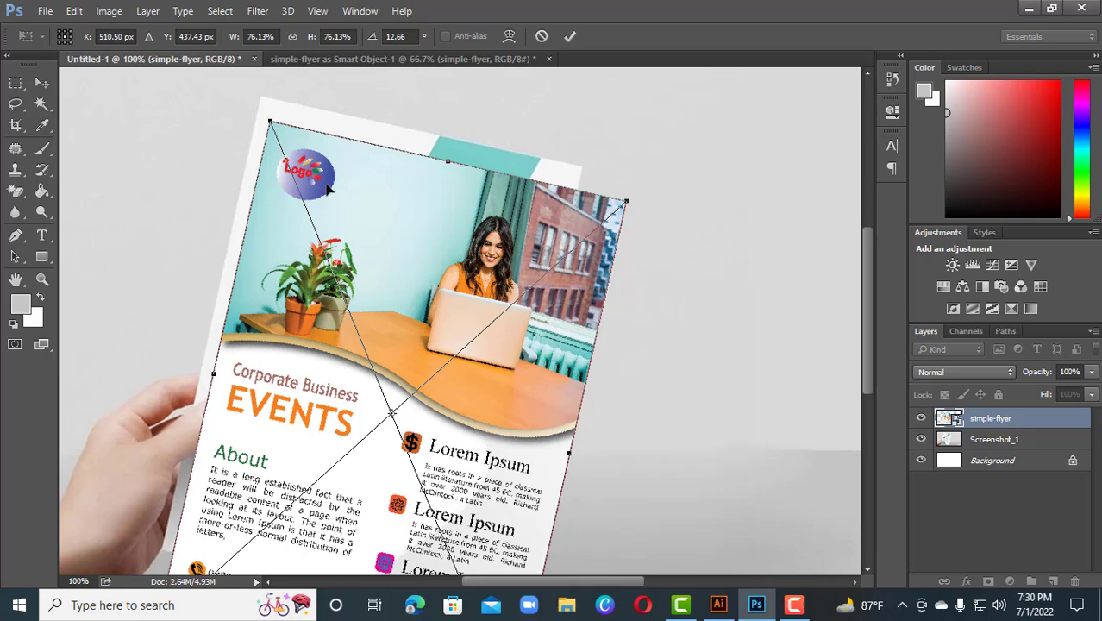
pyautogui.moveTo(354, 195); pyautogui.dragTo(364, 164)
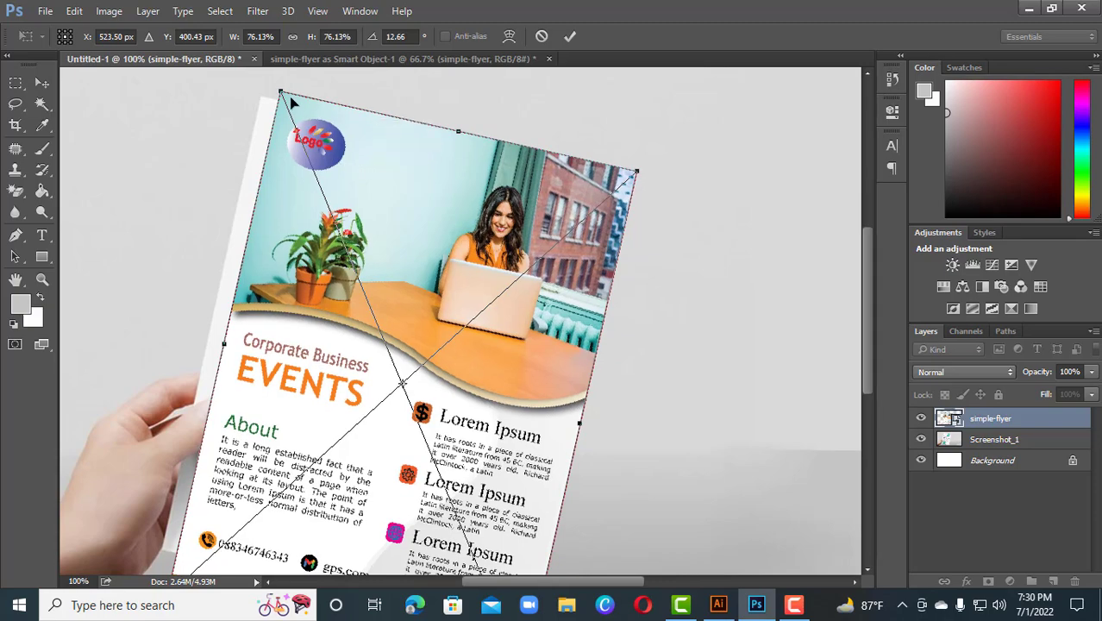
pyautogui.moveTo(281, 93)
pyautogui.mouseDown()
pyautogui.moveTo(288, 83)
pyautogui.moveTo(266, 101)
pyautogui.mouseUp()
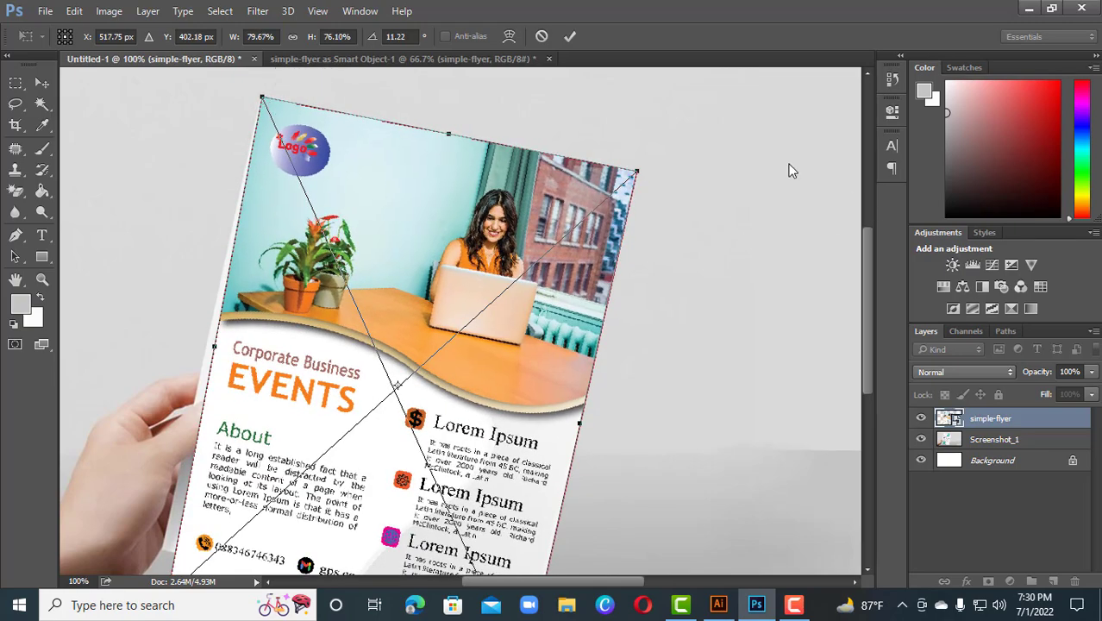
pyautogui.moveTo(639, 174); pyautogui.dragTo(581, 168)
pyautogui.scroll(-5, 640, 295)
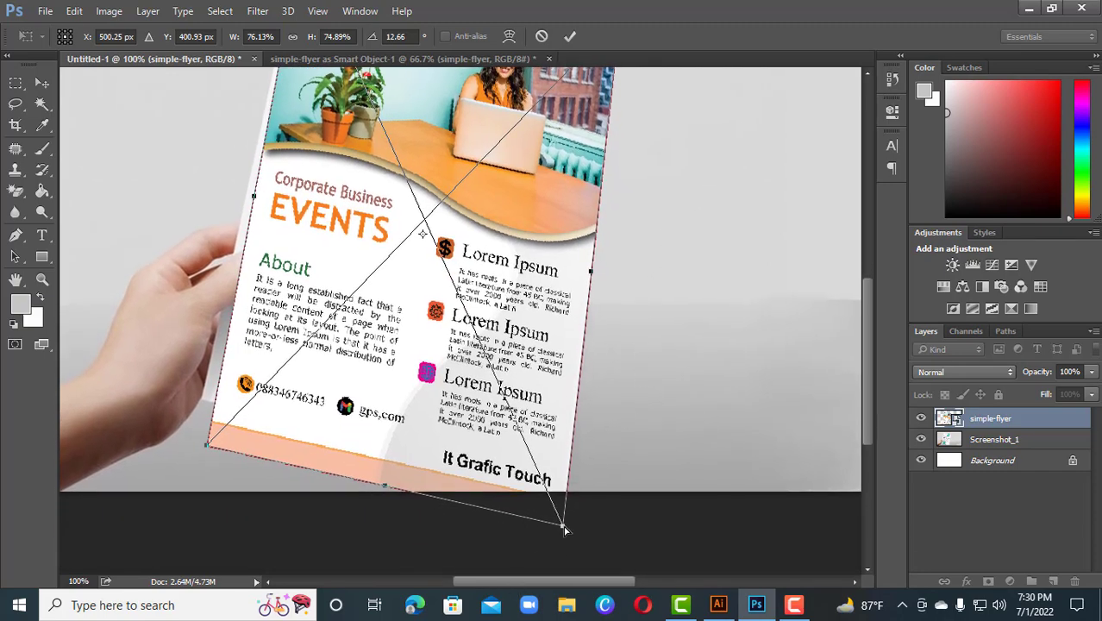
pyautogui.moveTo(565, 531); pyautogui.dragTo(529, 467)
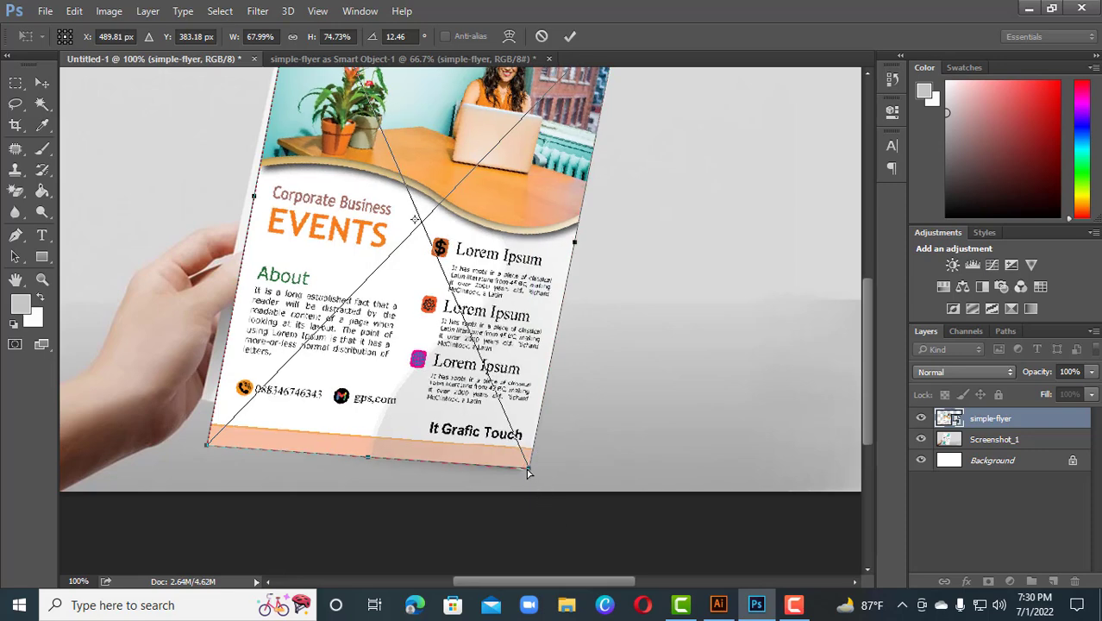
pyautogui.moveTo(528, 471); pyautogui.dragTo(524, 470)
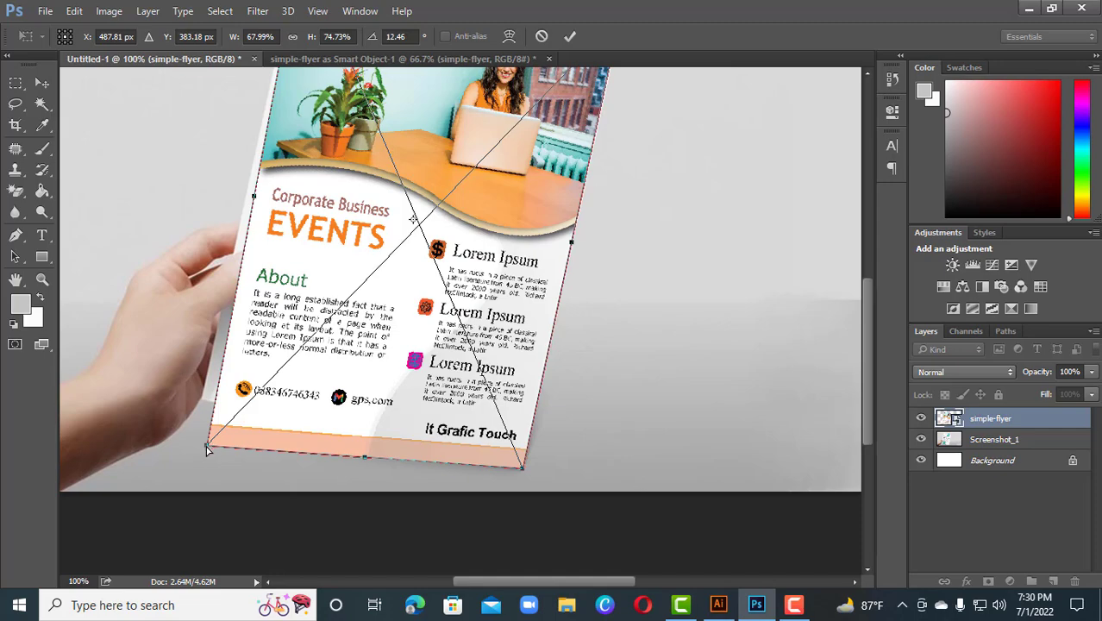
pyautogui.moveTo(206, 449); pyautogui.dragTo(202, 402)
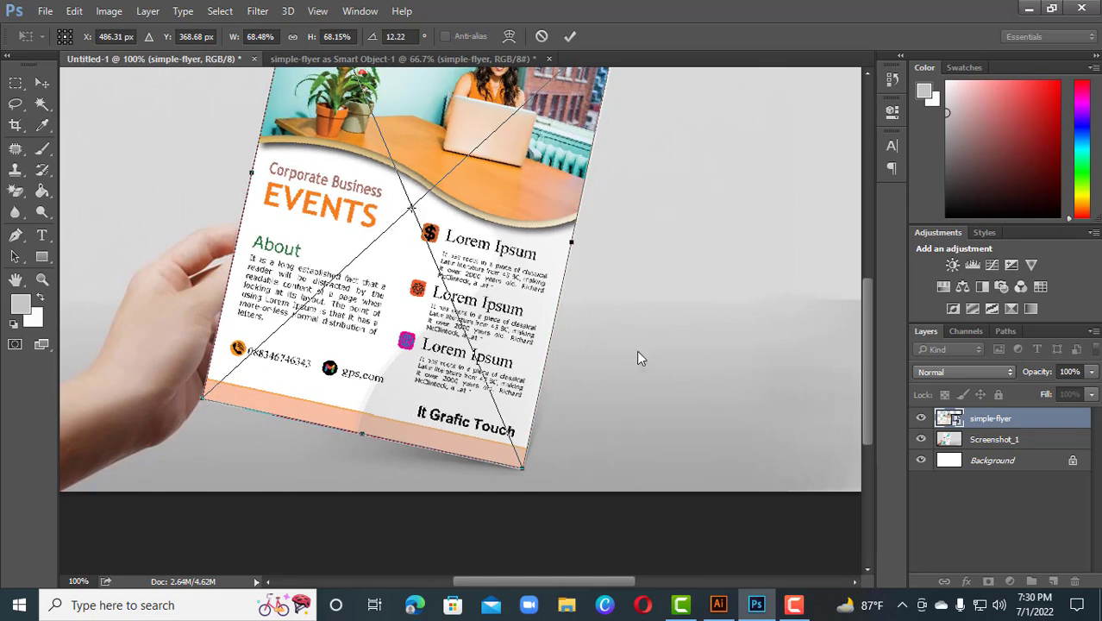
pyautogui.hotkey('ctrl', '-')
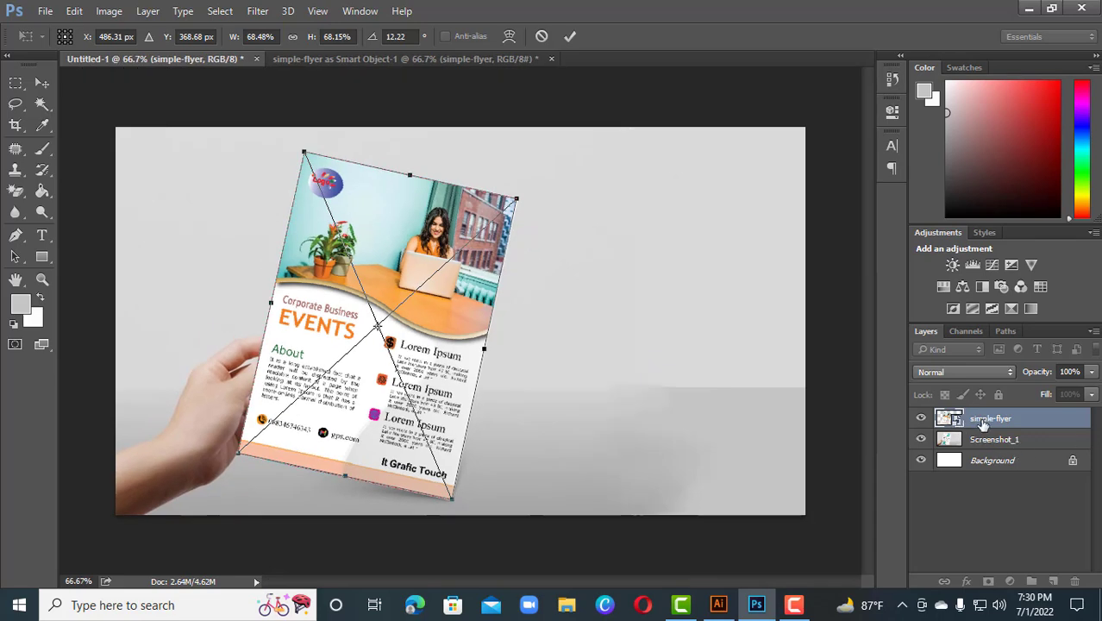
pyautogui.press('Return')
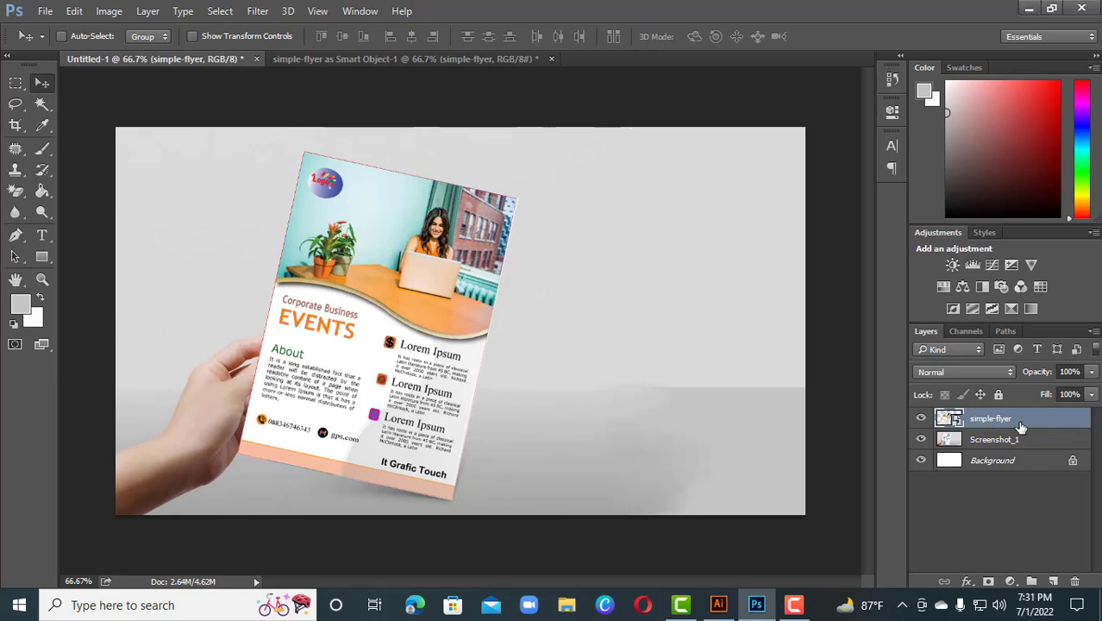
# Toggle the flyer and screenshot layers' visibility to compare the flyer against the mockup paper
pyautogui.click(920, 418)
pyautogui.click(920, 418)
pyautogui.click(921, 441)
pyautogui.click(921, 440)
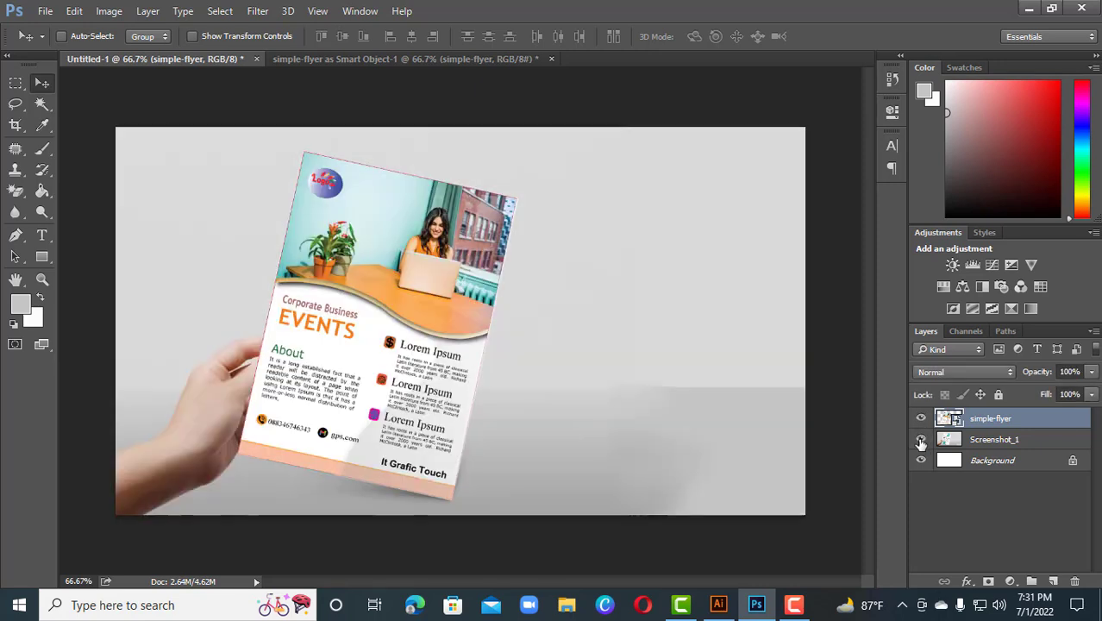
pyautogui.click(920, 441)
pyautogui.click(922, 419)
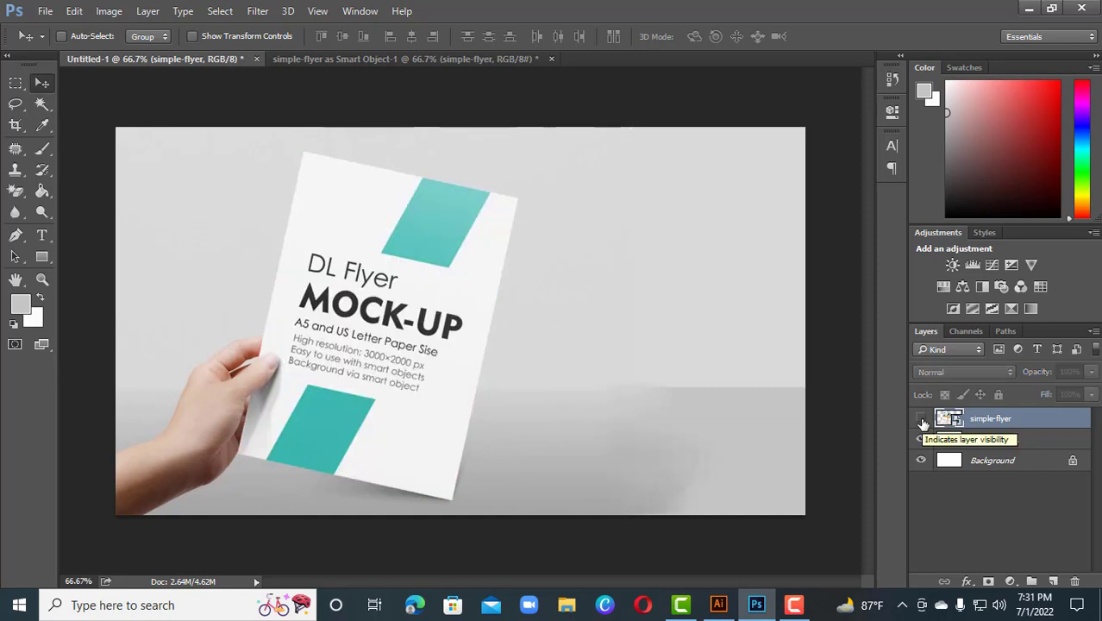
pyautogui.click(921, 419)
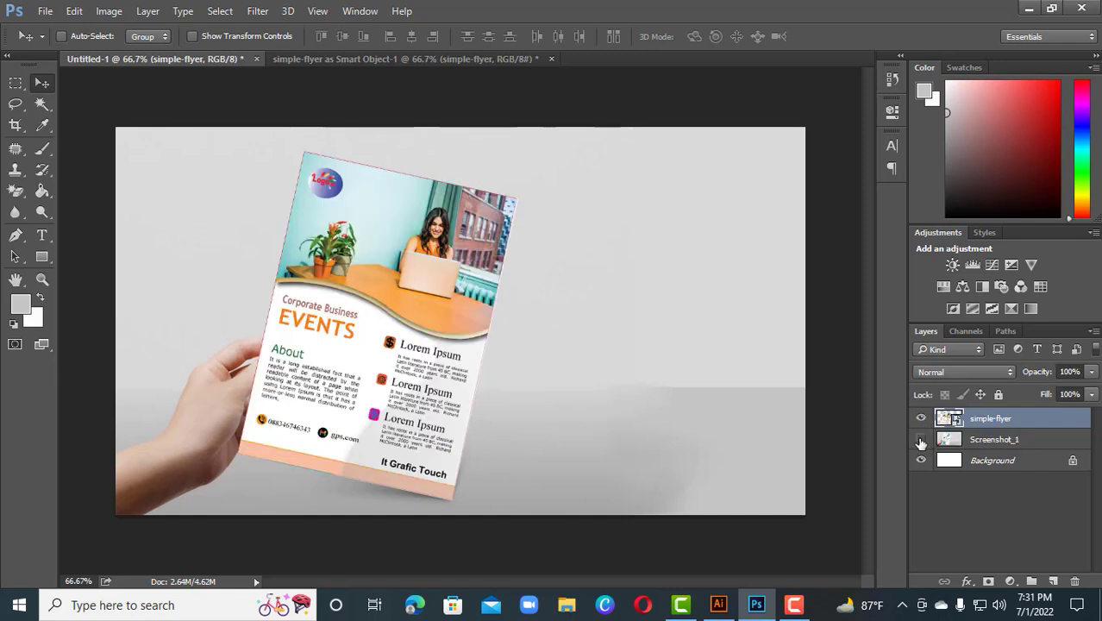
pyautogui.click(921, 440)
pyautogui.click(921, 440)
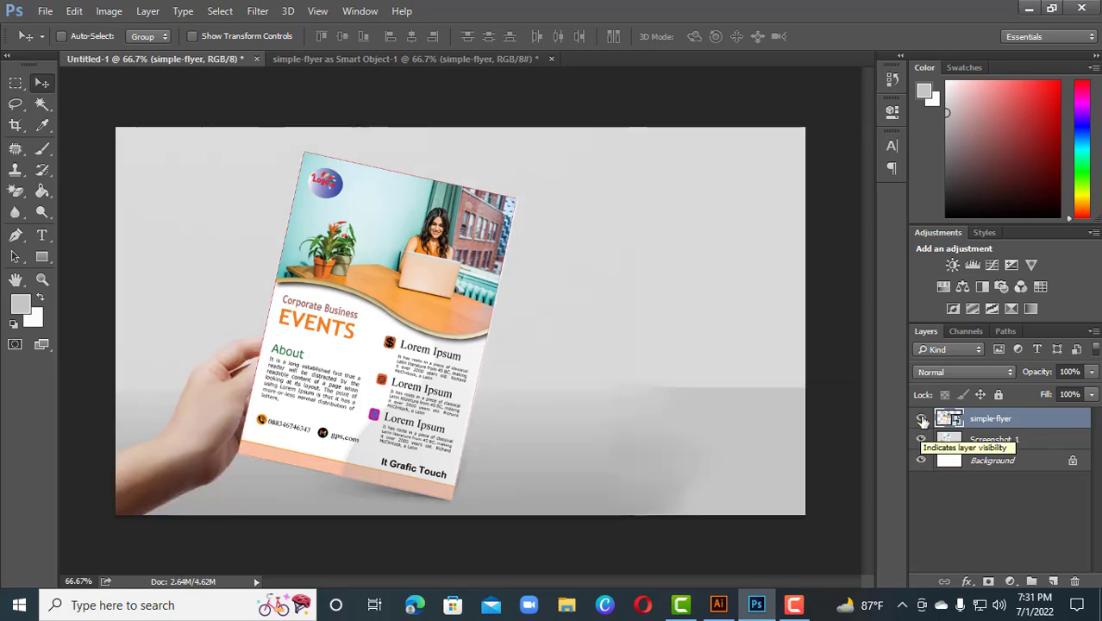
pyautogui.click(922, 420)
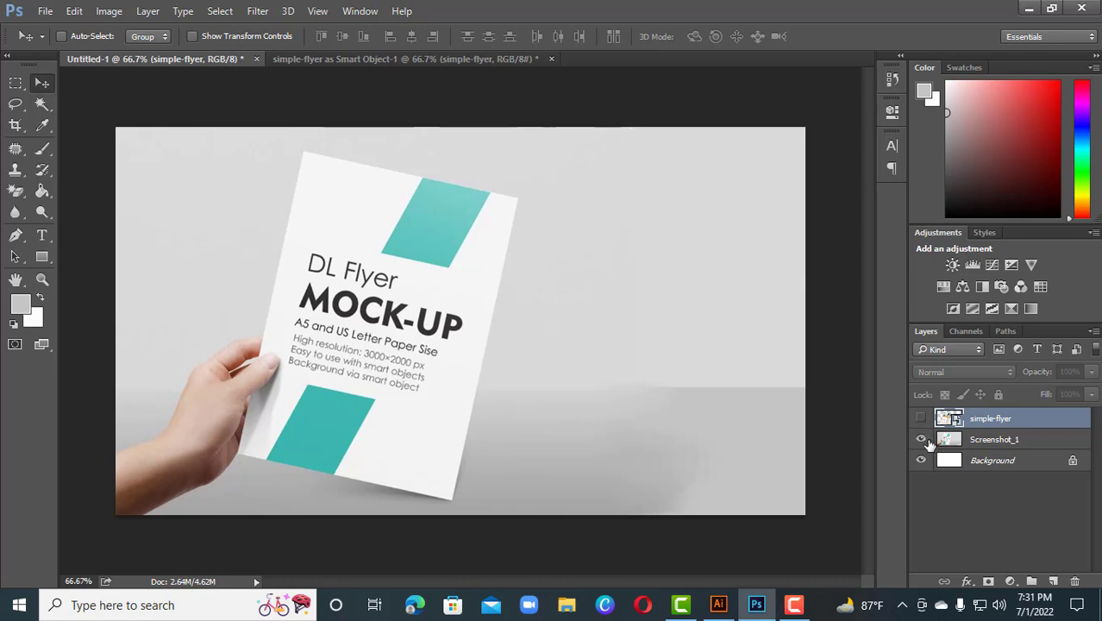
pyautogui.click(1009, 446)
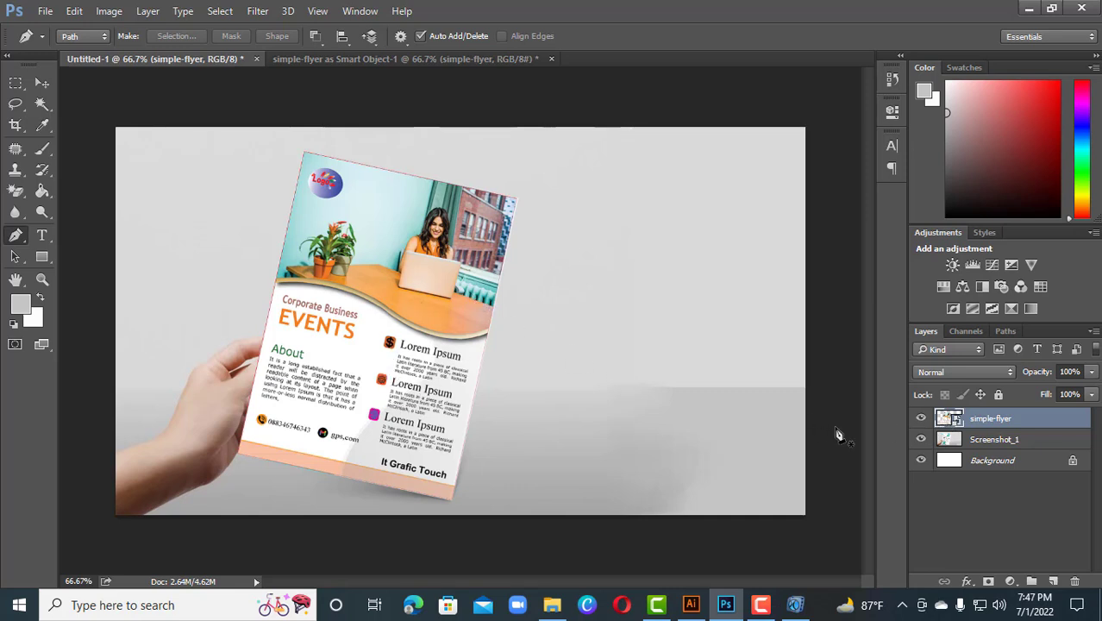
# Hide the flyer layer, trace the holding thumb with the Pen tool, and convert the path into a selection
pyautogui.click(921, 419)
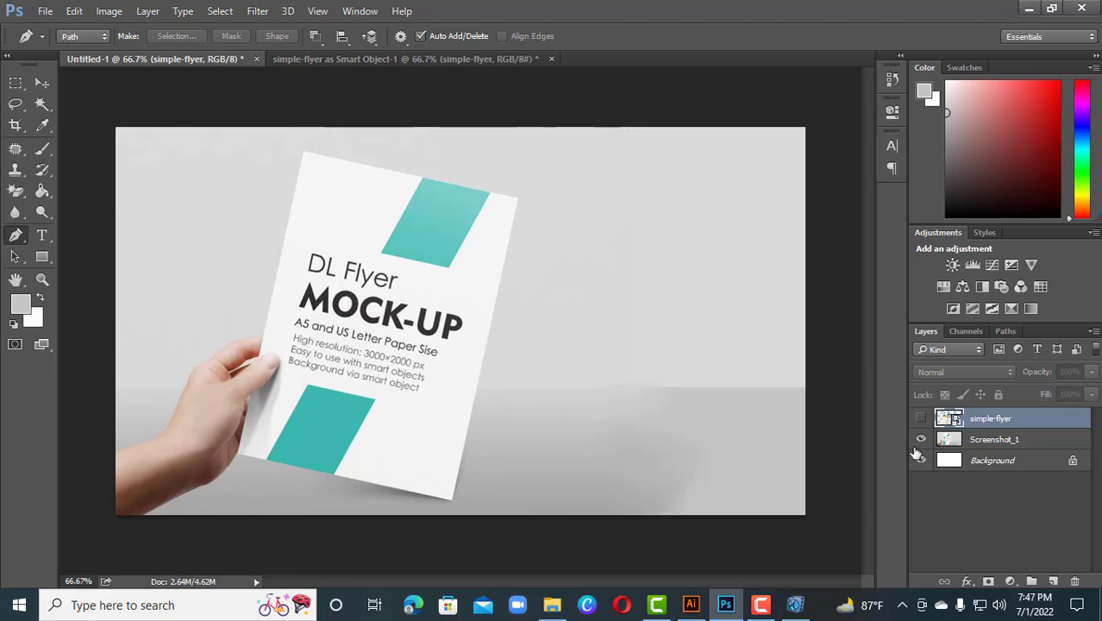
pyautogui.hotkey('ctrl', '+')
pyautogui.hotkey('ctrl', '+')
pyautogui.moveTo(367, 488); pyautogui.dragTo(794, 387)
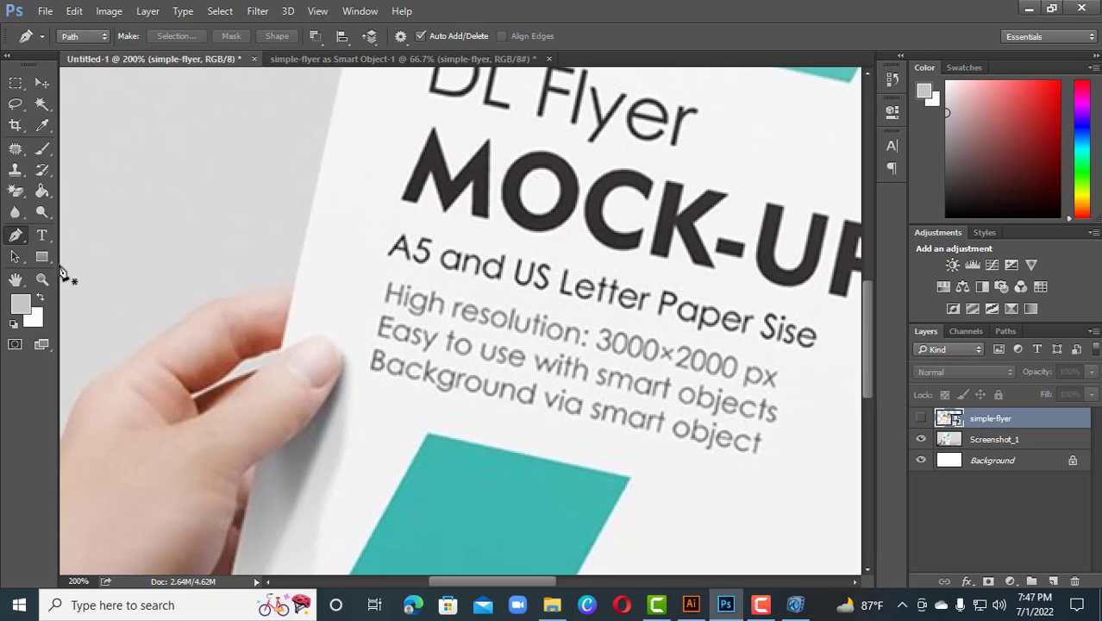
pyautogui.click(256, 465)
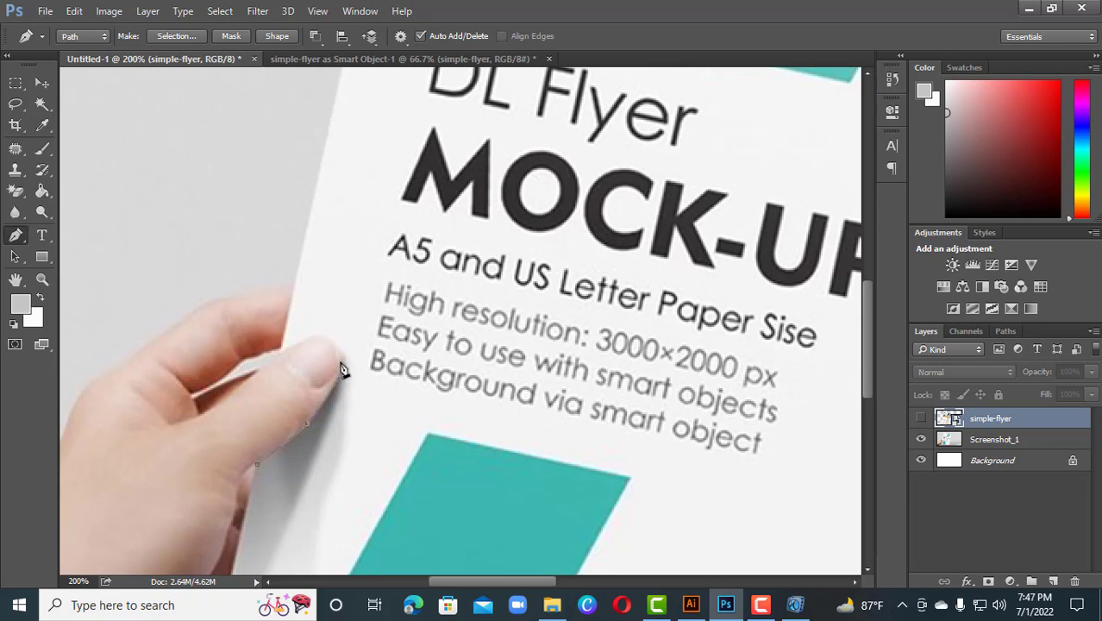
pyautogui.moveTo(315, 337); pyautogui.dragTo(284, 338)
pyautogui.keyDown('alt'); pyautogui.click(315, 337); pyautogui.keyUp('alt')
pyautogui.click(282, 354)
pyautogui.click(257, 465)
pyautogui.hotkey('ctrl', 'Return')
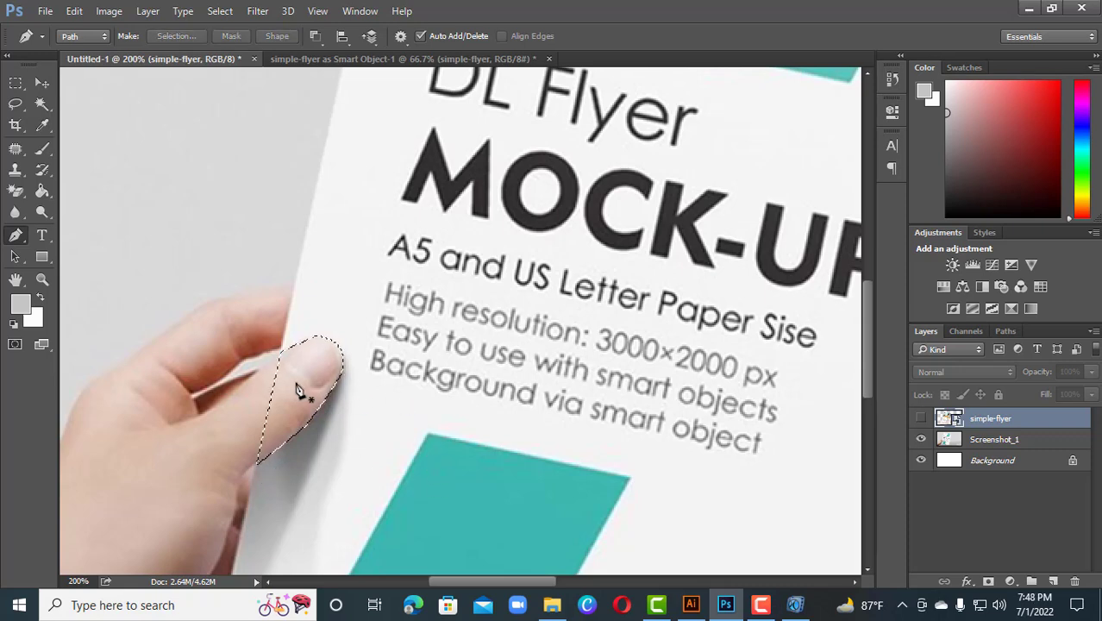
pyautogui.scroll(-3, 296, 391)
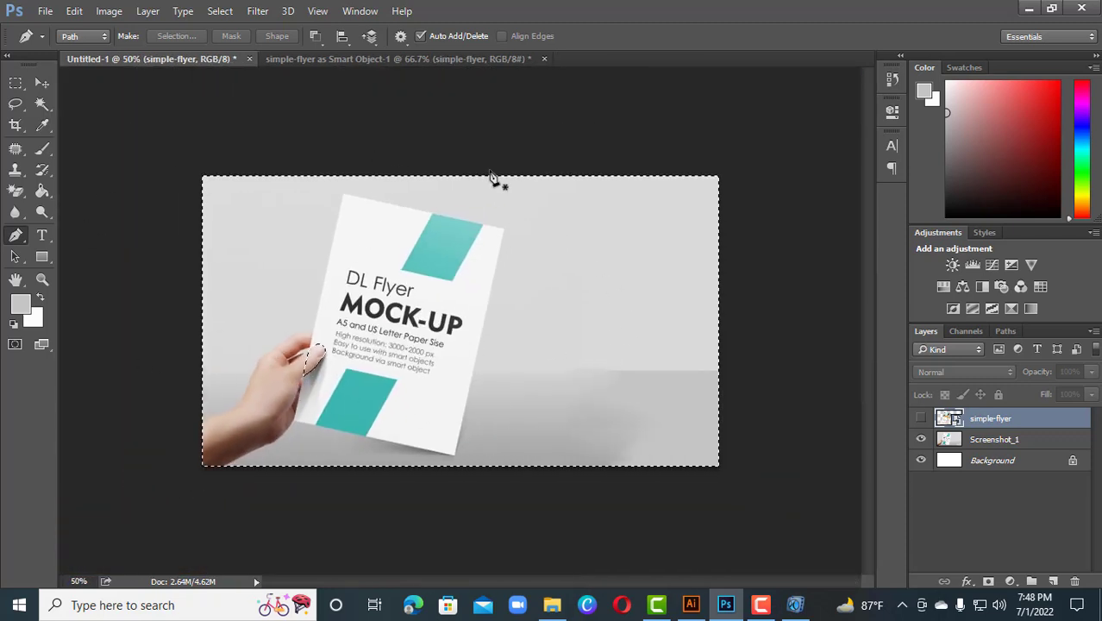
# Invert the selection to the traced thumb and copy it from the screenshot layer onto a new layer
pyautogui.scroll(1, 576, 325)
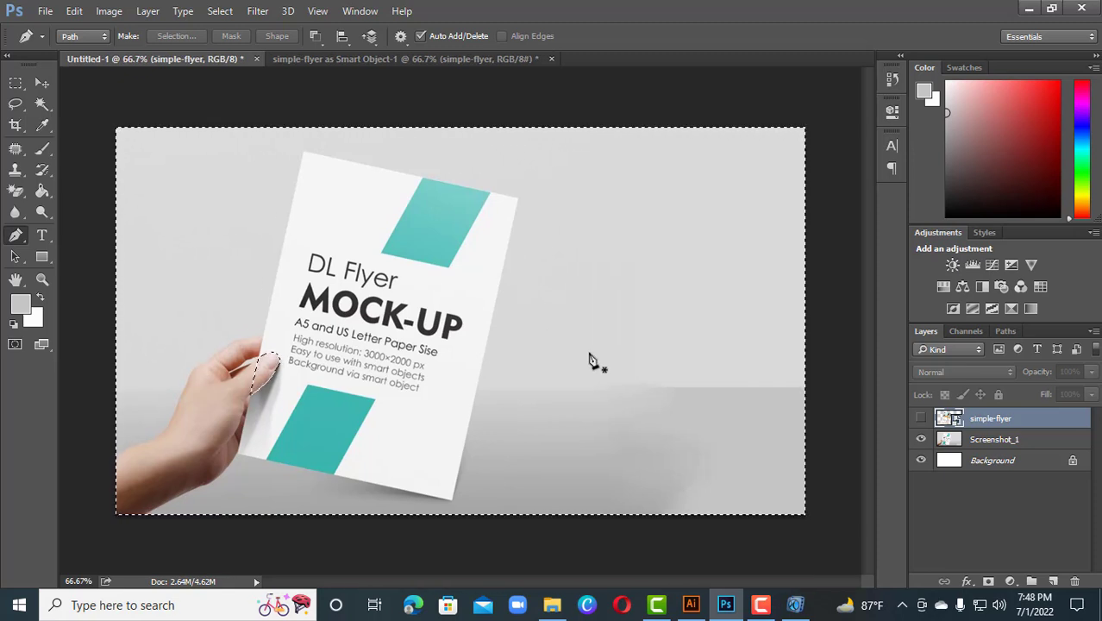
pyautogui.hotkey('ctrl', 'shift', 'i')
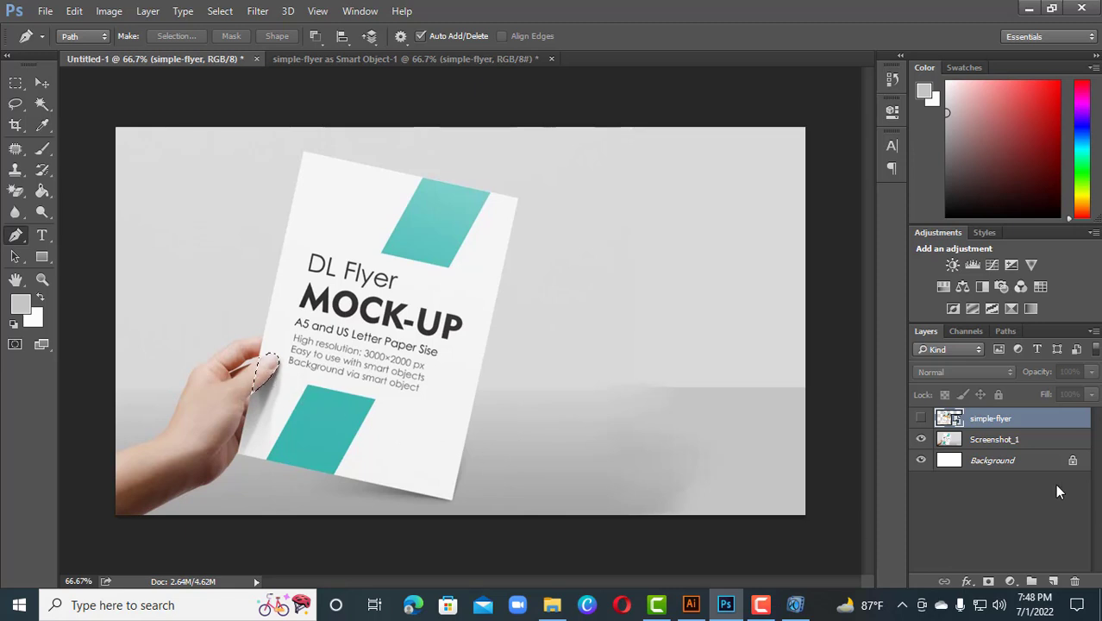
pyautogui.click(1044, 444)
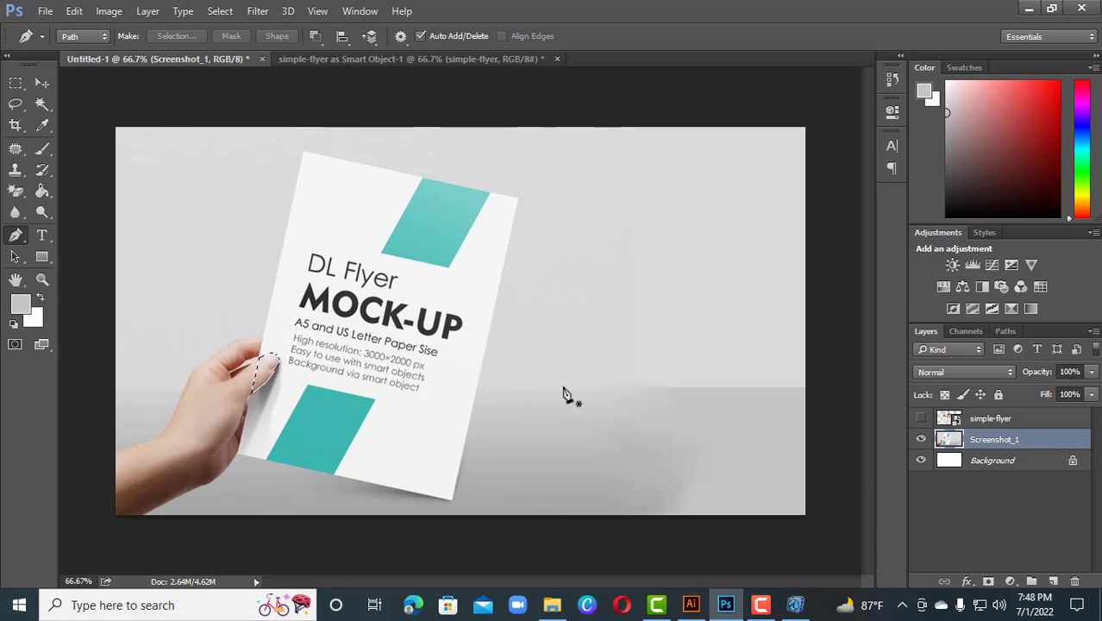
pyautogui.hotkey('ctrl', 'j')
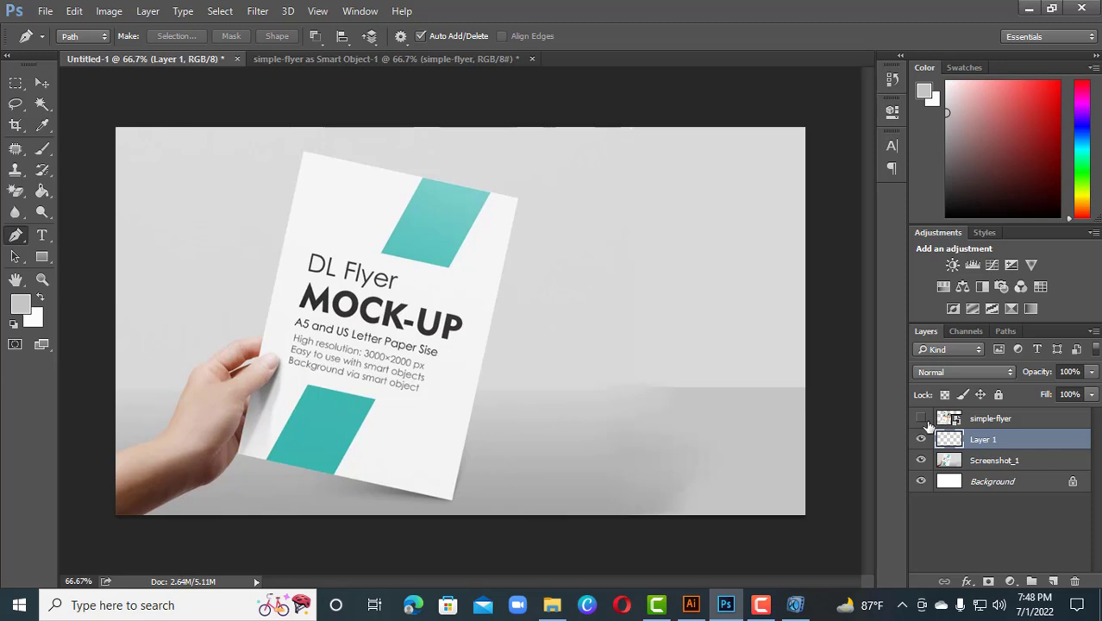
# Show the flyer layer and move the copied thumb layer above it
pyautogui.click(921, 420)
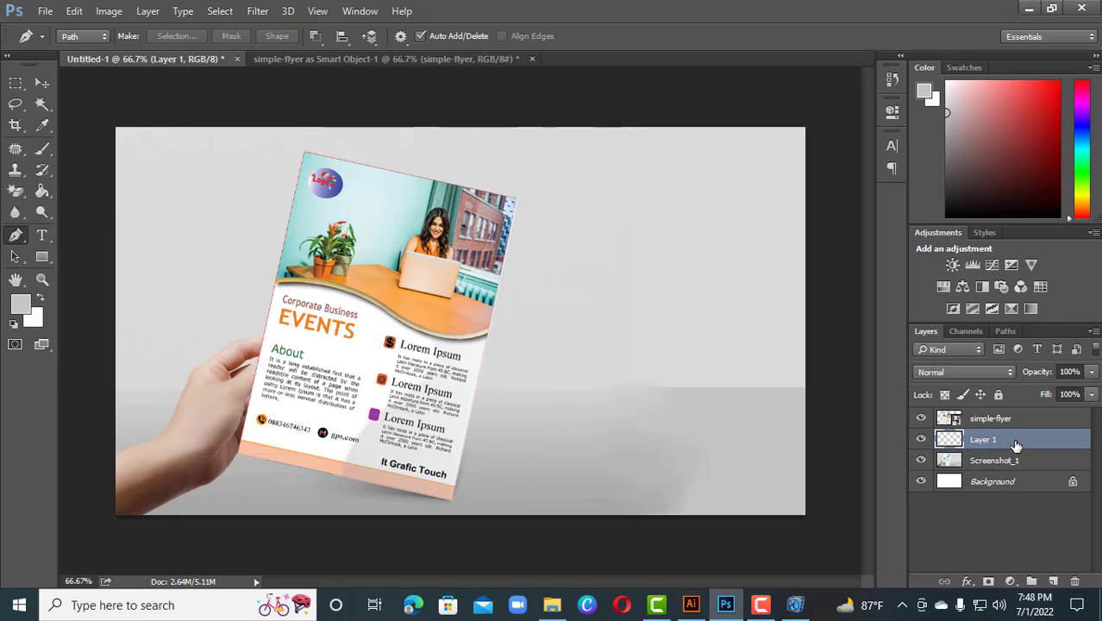
pyautogui.moveTo(1016, 444); pyautogui.dragTo(1010, 411)
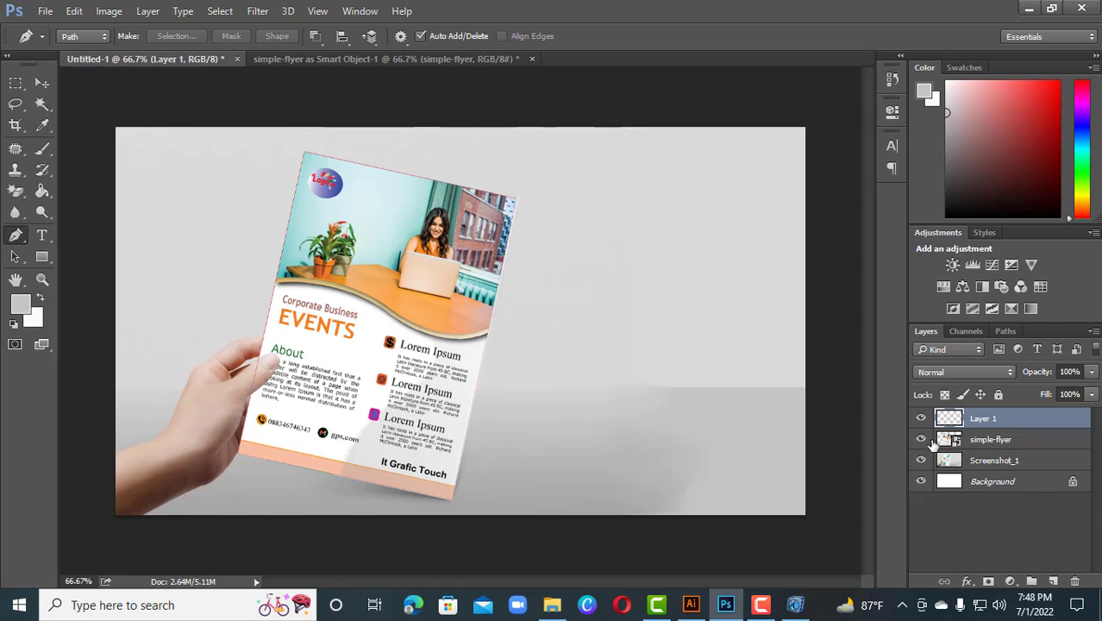
# Hide the flyer layer, add a new empty layer on top, and select the Brush tool
pyautogui.click(921, 440)
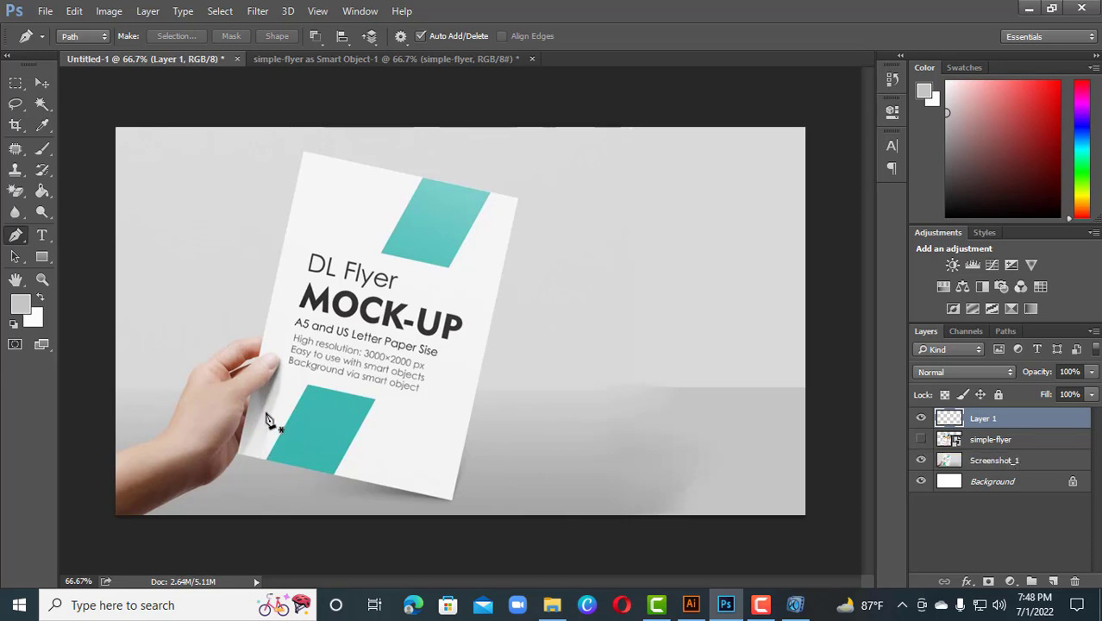
pyautogui.click(1052, 582)
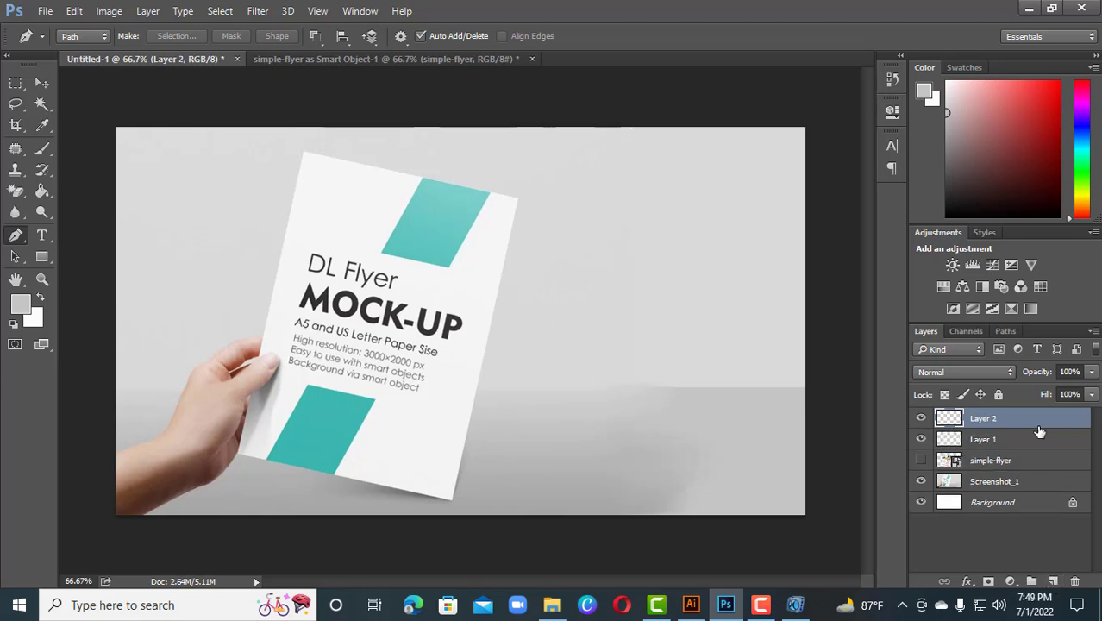
pyautogui.click(42, 150)
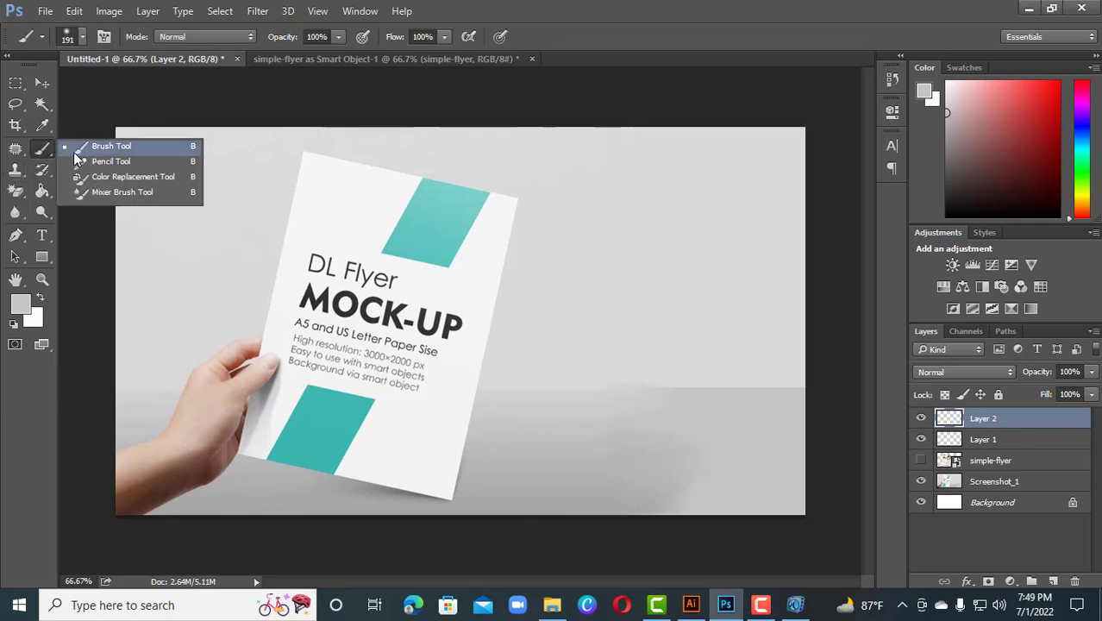
pyautogui.click(77, 148)
pyautogui.click(597, 320)
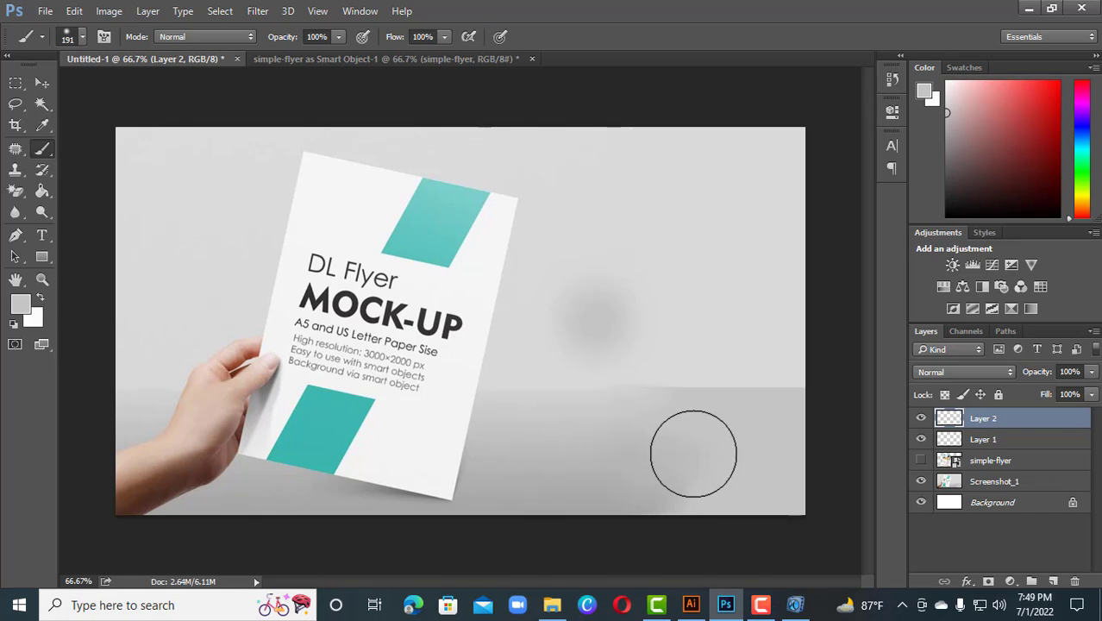
pyautogui.hotkey('ctrl', 'z')
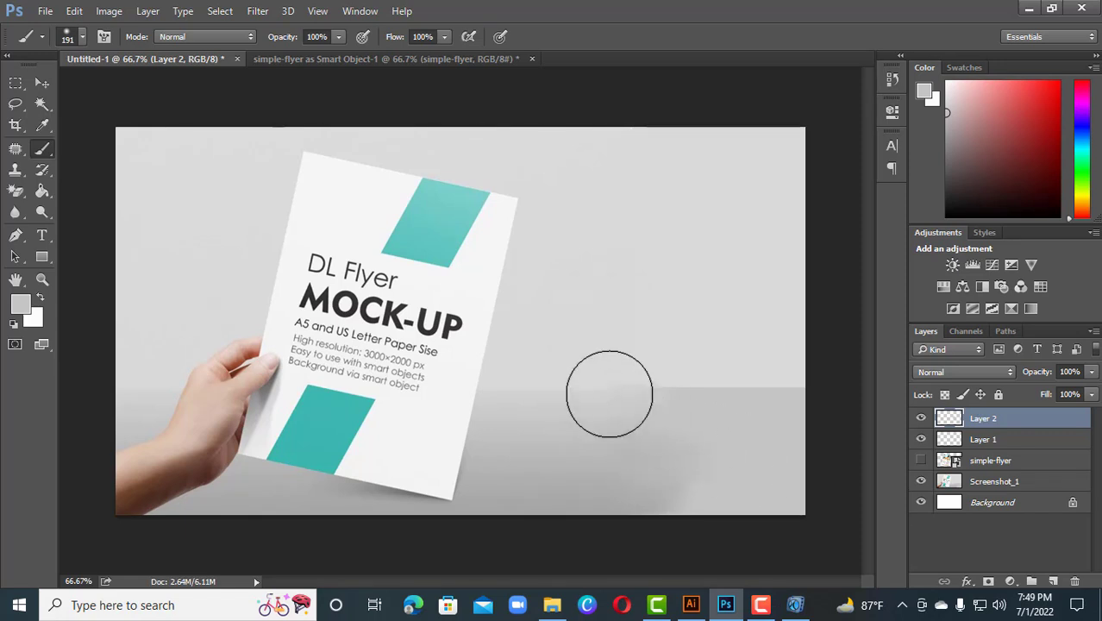
pyautogui.click(332, 356)
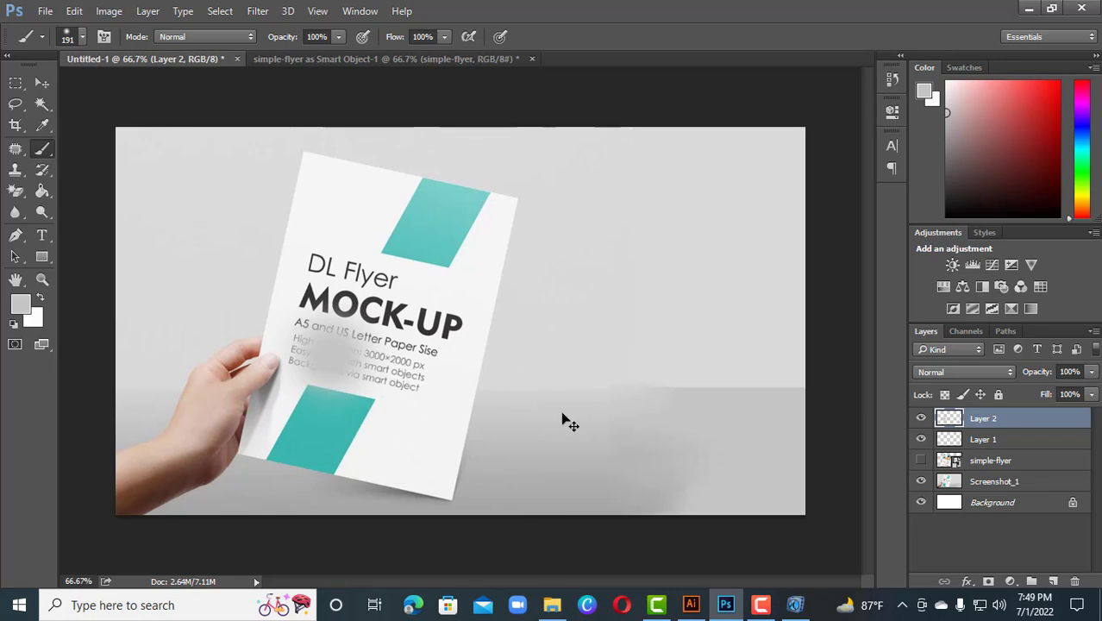
pyautogui.hotkey('ctrl', 'z')
# Choose a soft round brush preset and try a test dab on the new layer, undoing it
pyautogui.rightClick(361, 355)
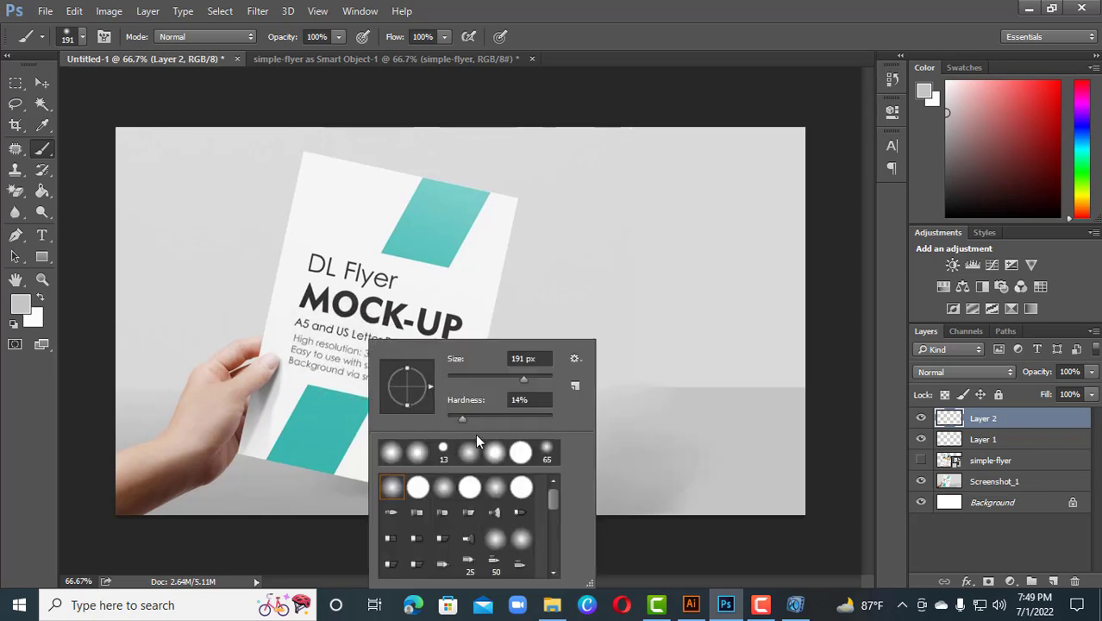
pyautogui.click(391, 452)
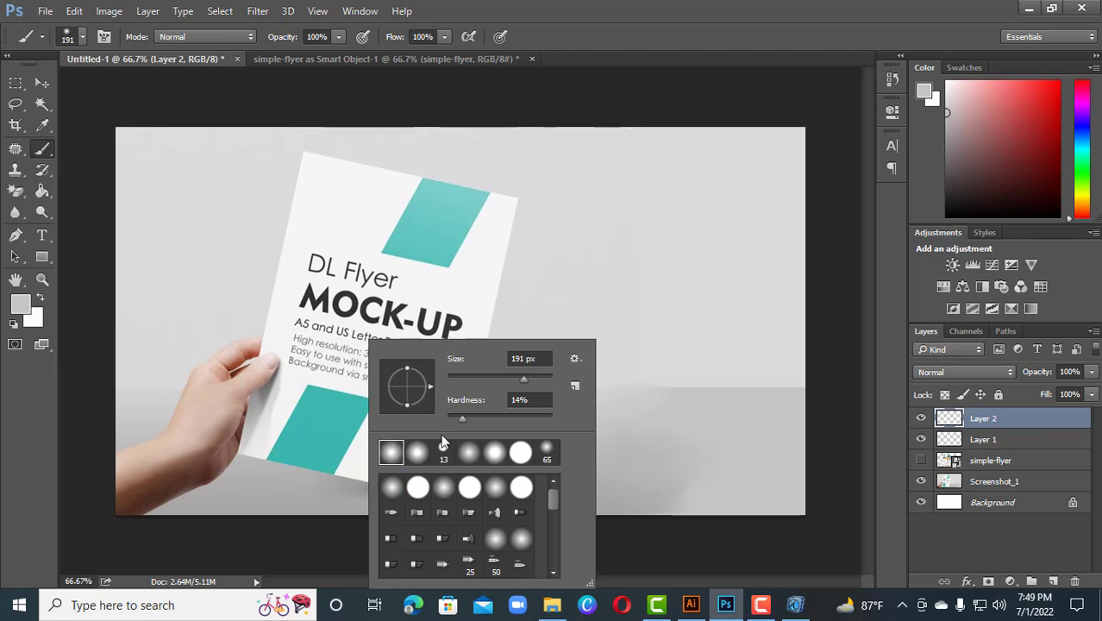
pyautogui.click(307, 309)
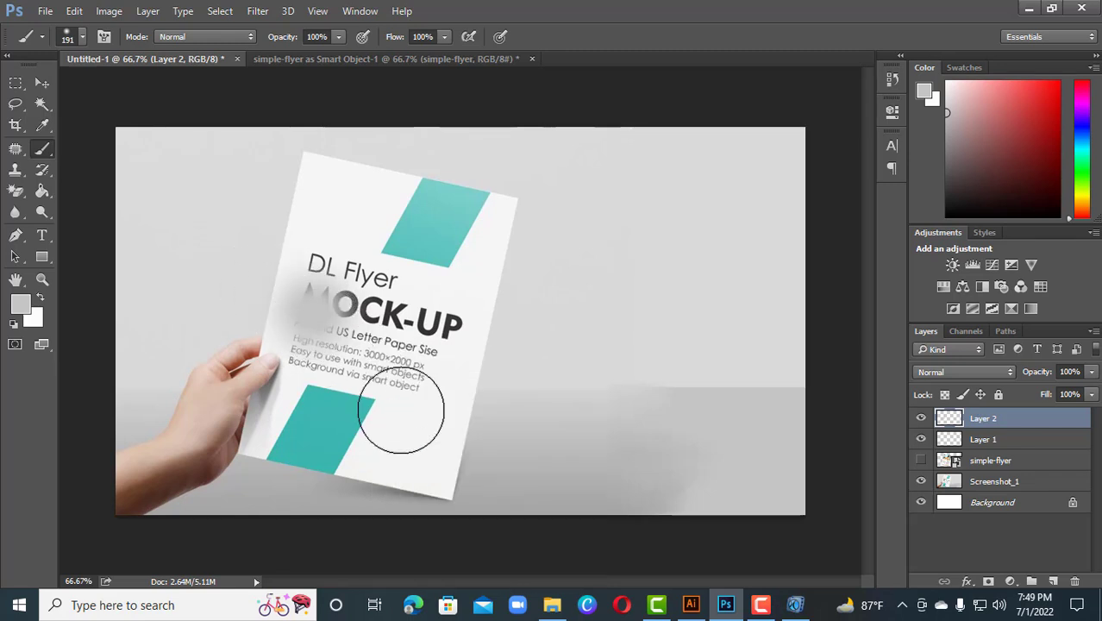
pyautogui.hotkey('ctrl', 'z')
# Try a brush hardness of 32% with a test dab over the paper, then undo the dab
pyautogui.rightClick(387, 390)
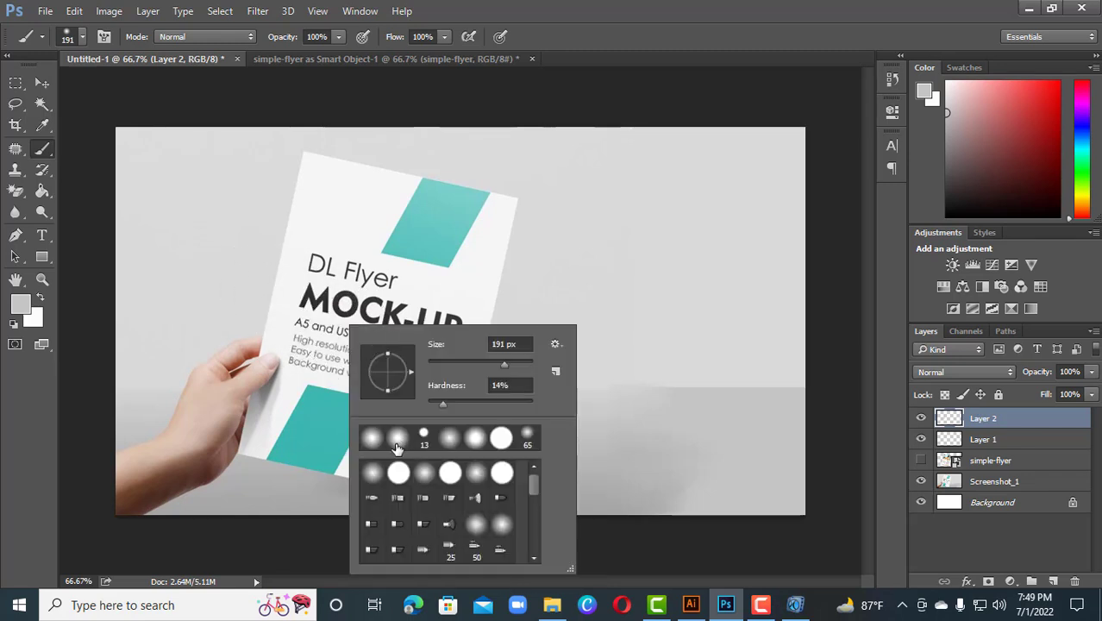
pyautogui.moveTo(442, 404); pyautogui.dragTo(460, 408)
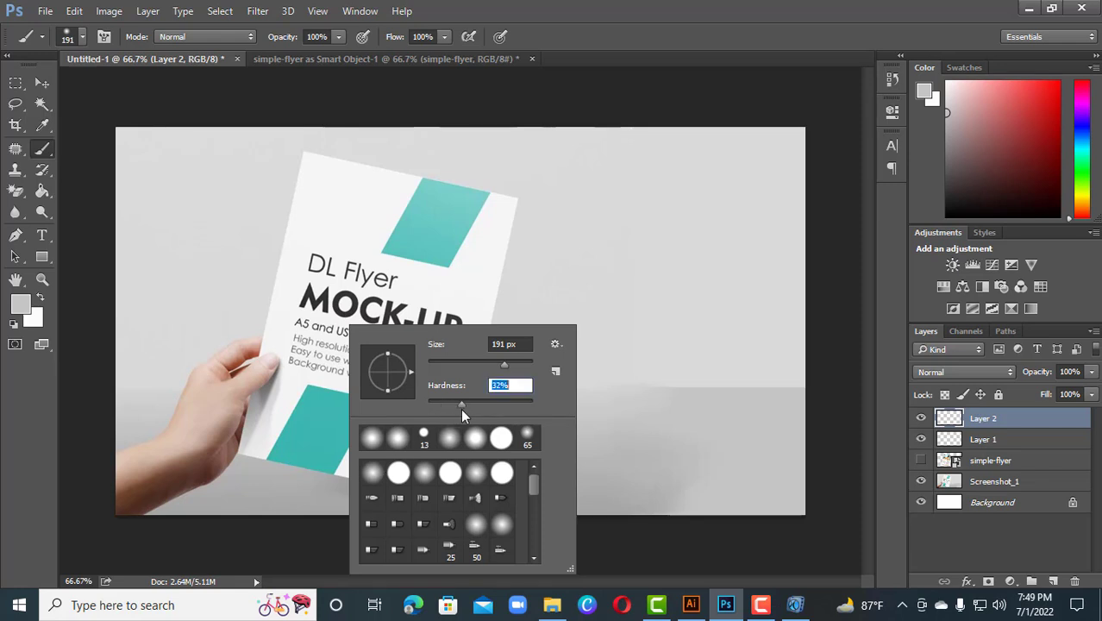
pyautogui.click(332, 315)
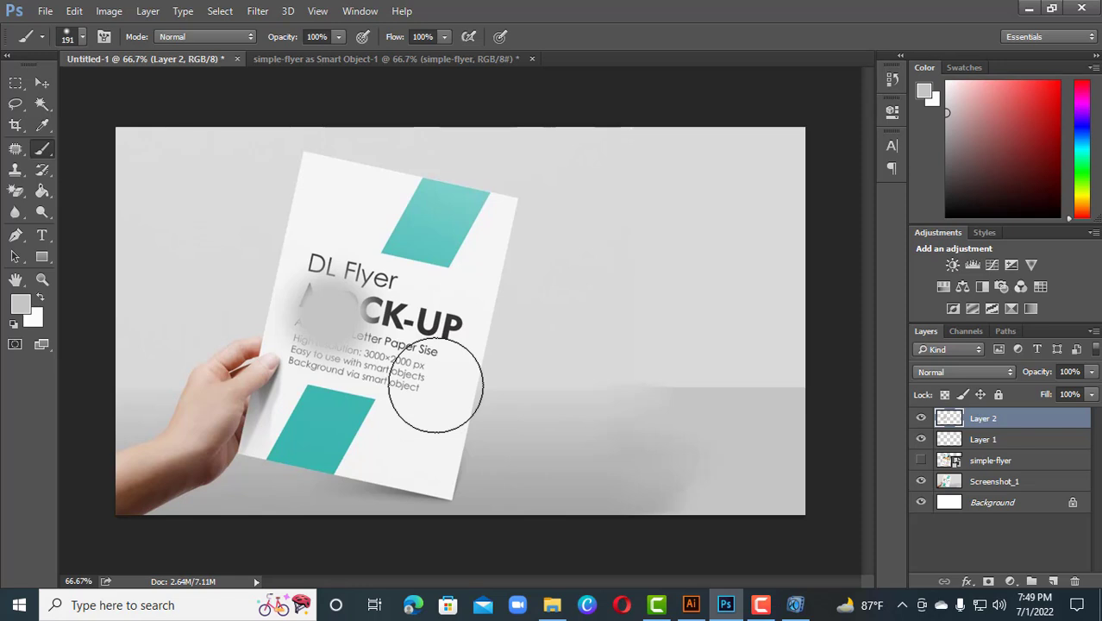
pyautogui.hotkey('ctrl', 'z')
# Set the brush hardness to 19% and paint a soft gray spot on the new layer over the paper
pyautogui.rightClick(379, 348)
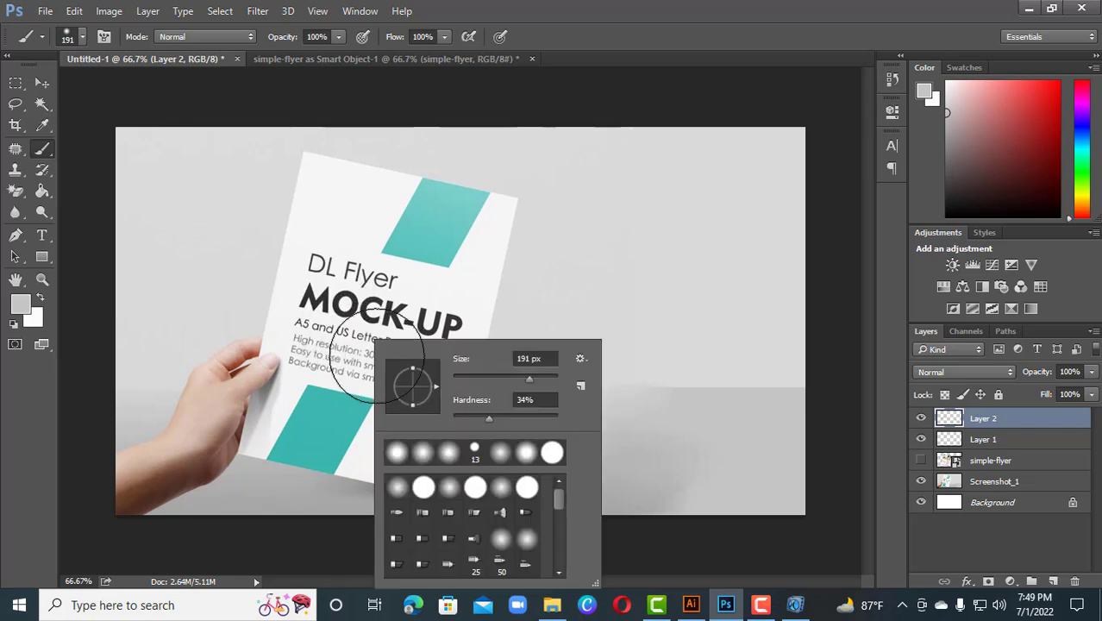
pyautogui.click(474, 416)
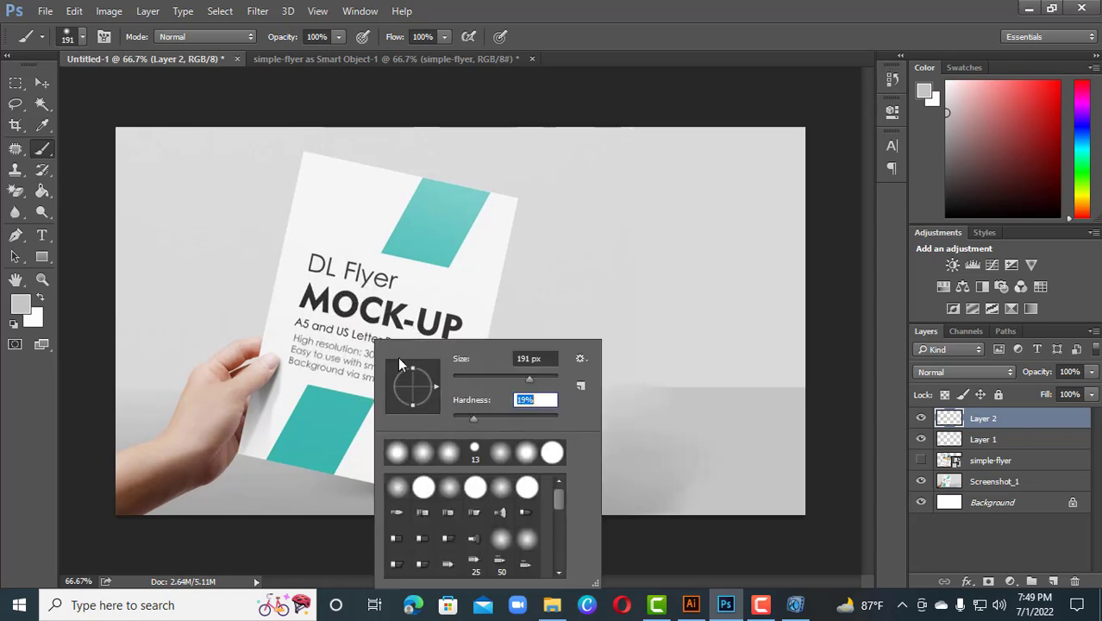
pyautogui.click(325, 310)
pyautogui.click(325, 309)
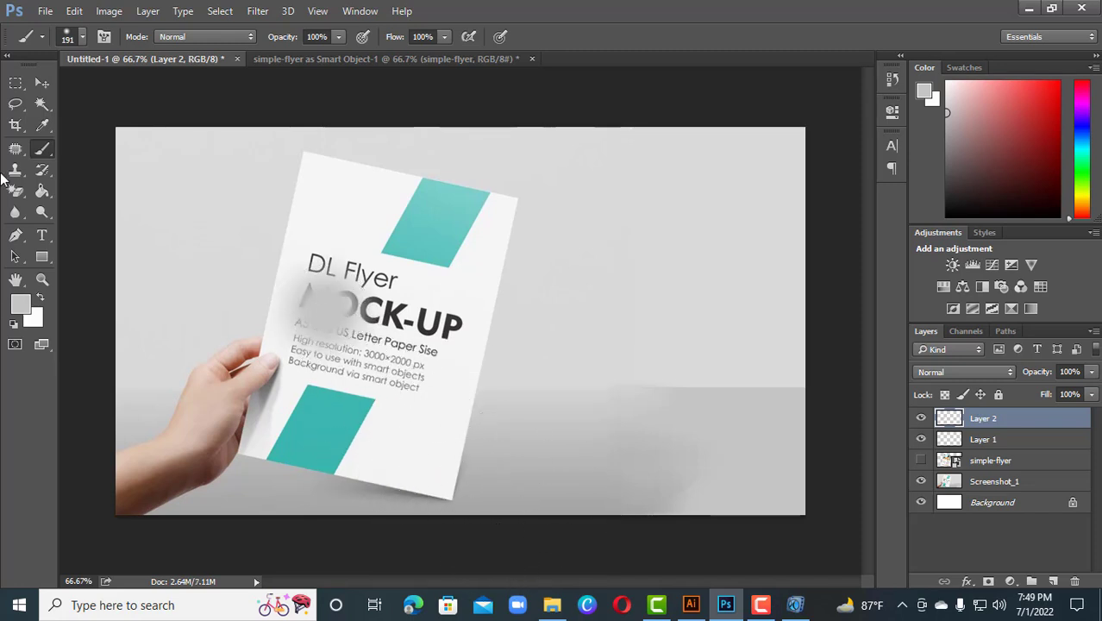
# Move the gray spot to the thumb and transform it to about 67% width, rotated about 23.75° along the paper edge
pyautogui.click(38, 85)
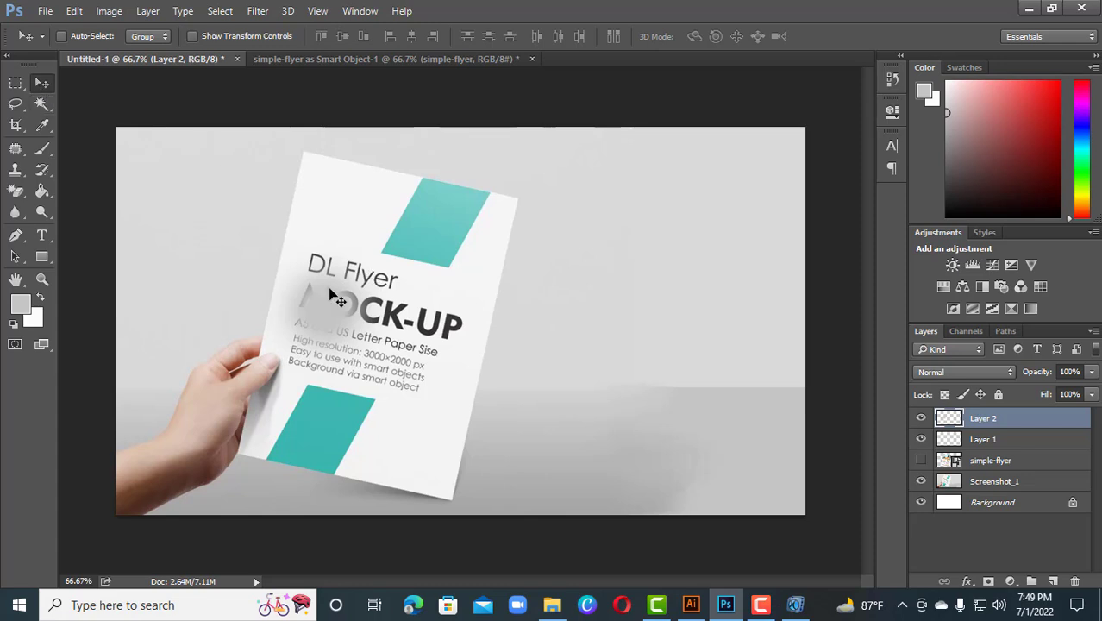
pyautogui.moveTo(316, 299); pyautogui.dragTo(335, 331)
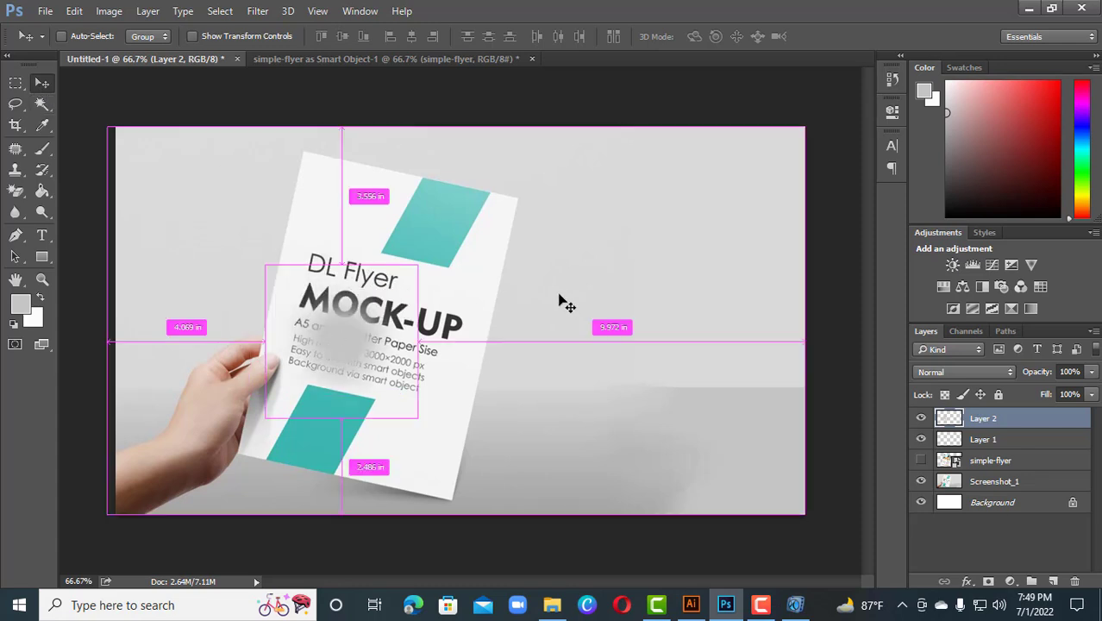
pyautogui.hotkey('ctrl', 't')
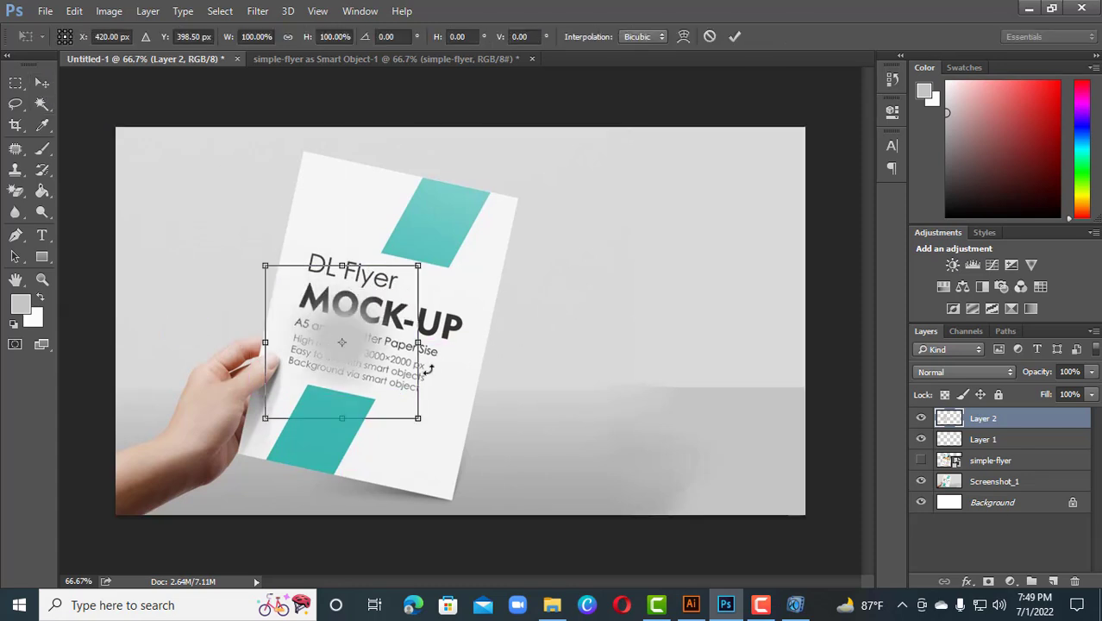
pyautogui.moveTo(419, 345); pyautogui.dragTo(391, 356)
pyautogui.moveTo(316, 372)
pyautogui.mouseDown()
pyautogui.moveTo(287, 394)
pyautogui.moveTo(353, 387)
pyautogui.mouseUp()
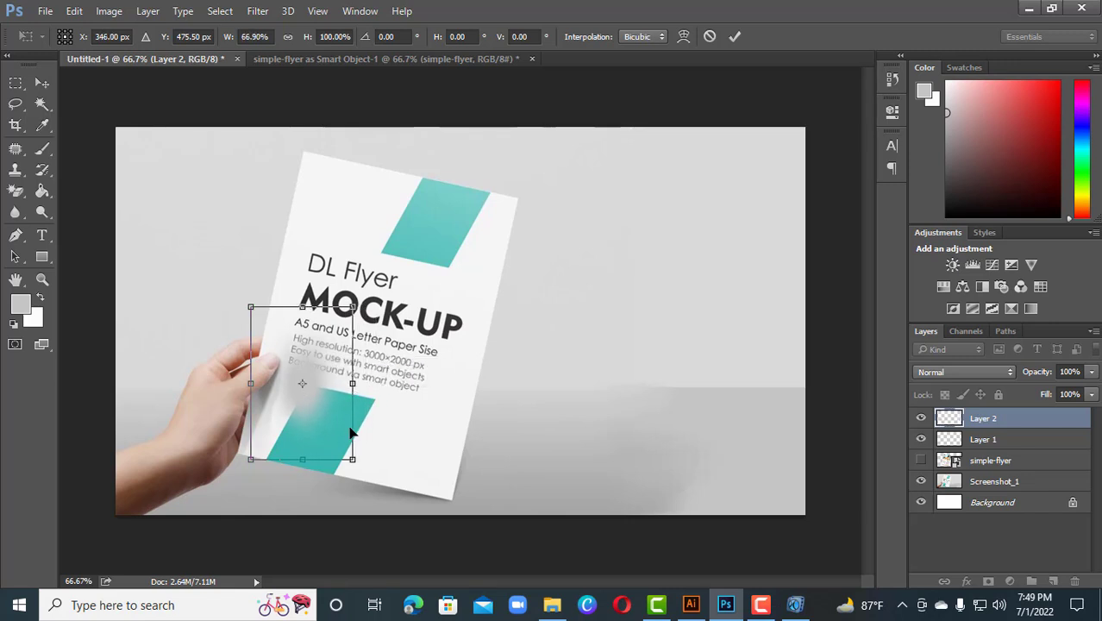
pyautogui.moveTo(369, 460); pyautogui.dragTo(332, 493)
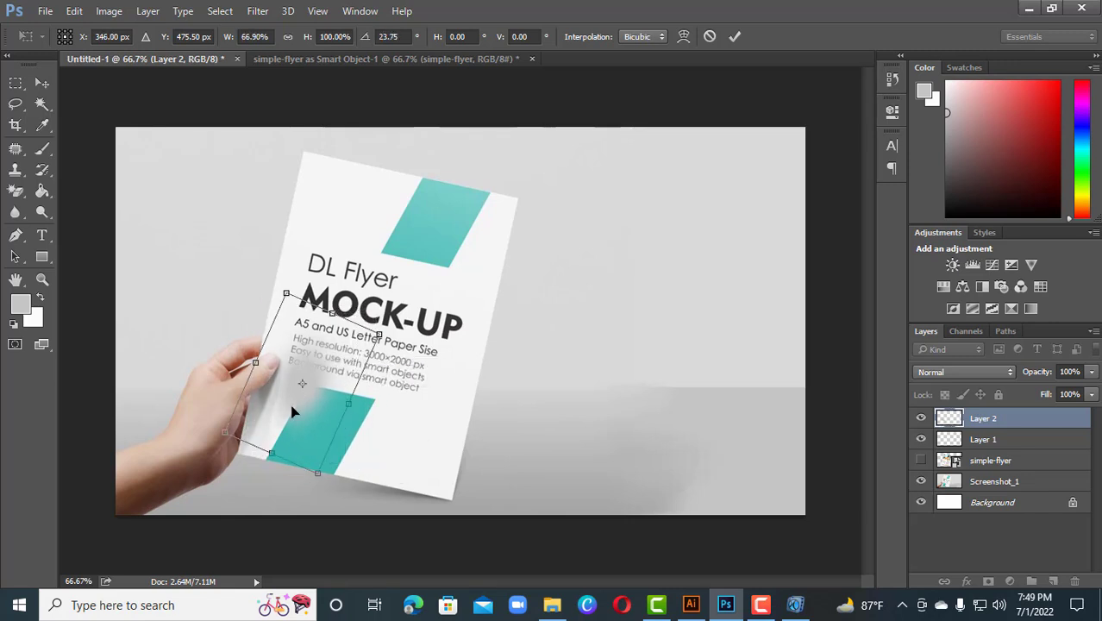
pyautogui.moveTo(292, 412); pyautogui.dragTo(263, 419)
pyautogui.press('Return')
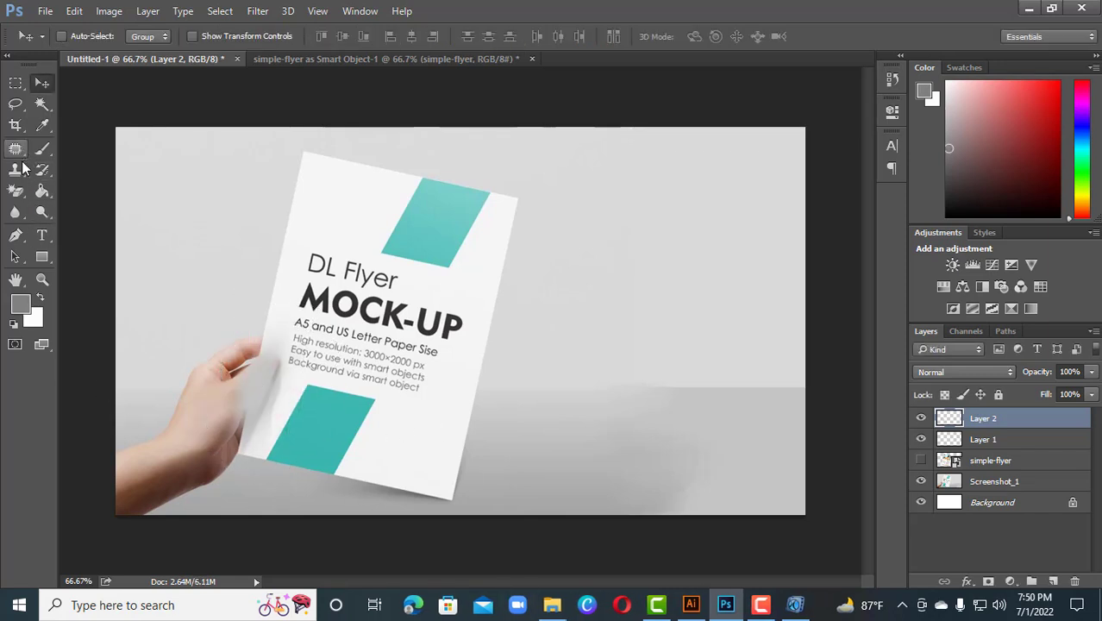
# Select the Eraser tool and set its brush size to 123 px
pyautogui.click(15, 190)
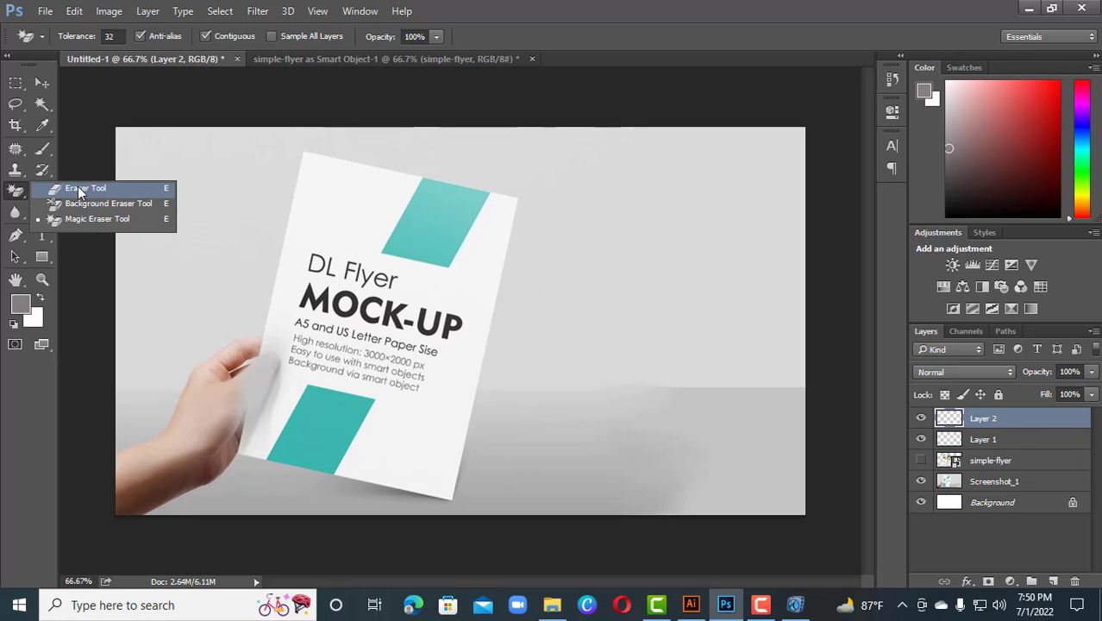
pyautogui.click(80, 190)
pyautogui.rightClick(235, 336)
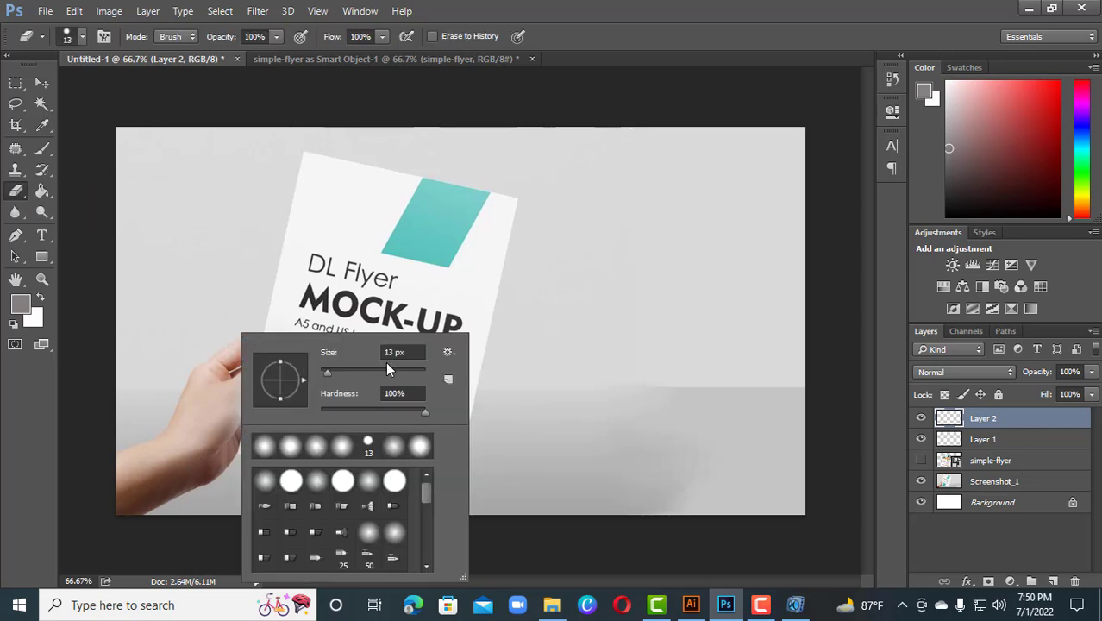
pyautogui.click(386, 370)
pyautogui.click(587, 61)
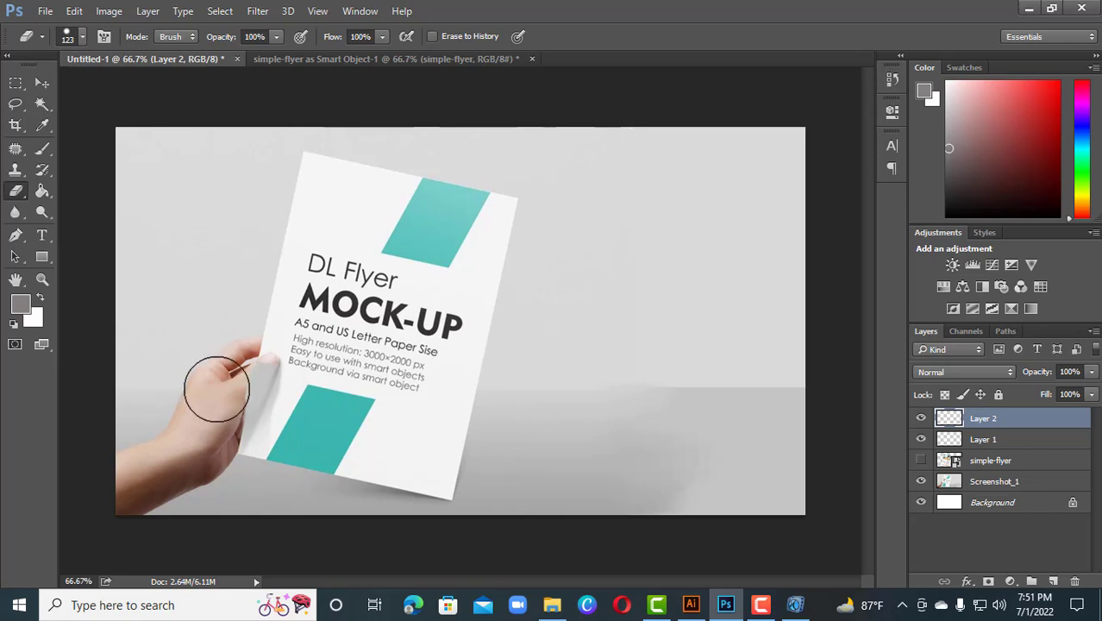
# Move the gray spot layer beneath the thumb layer and show the flyer layer
pyautogui.click(41, 84)
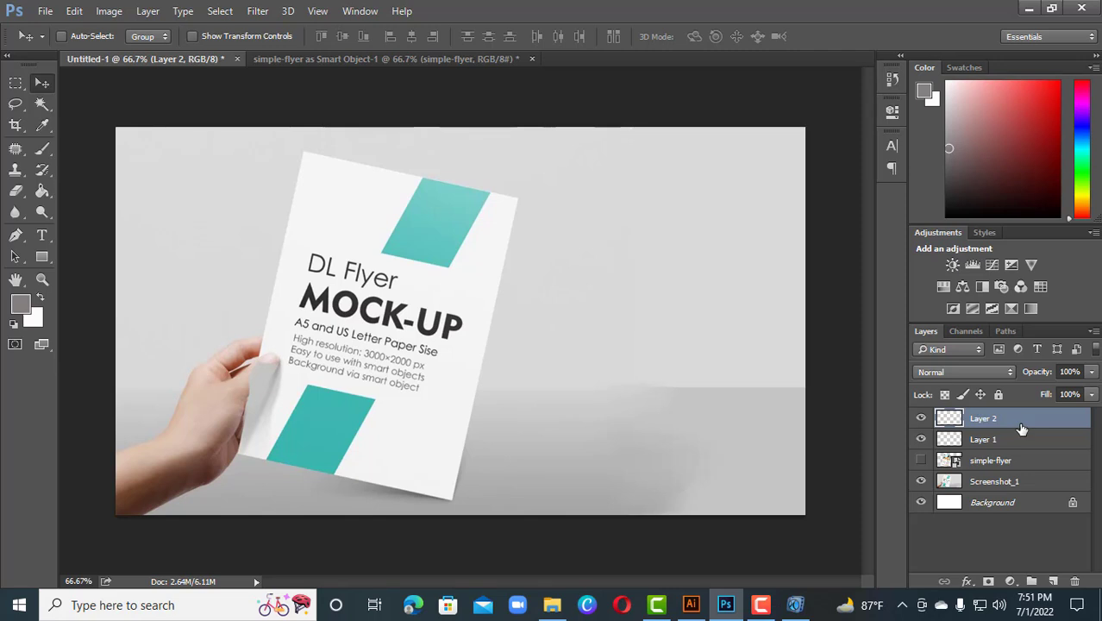
pyautogui.moveTo(1022, 429); pyautogui.dragTo(1022, 450)
pyautogui.press('e')
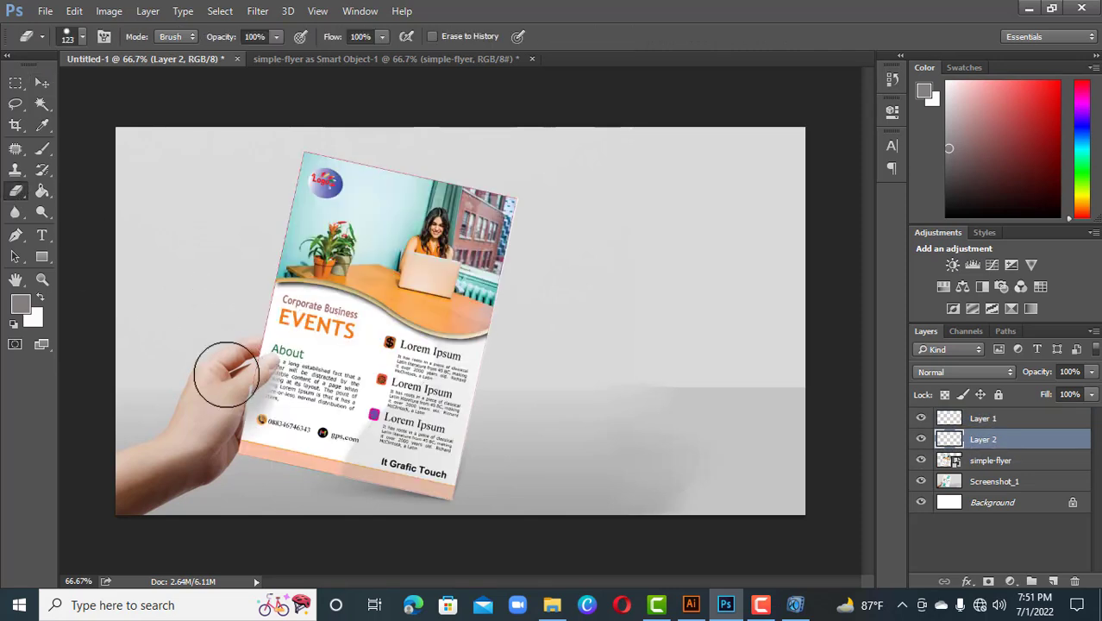
# Add a Color Overlay effect to the gray spot layer using the color #797171
pyautogui.click(43, 84)
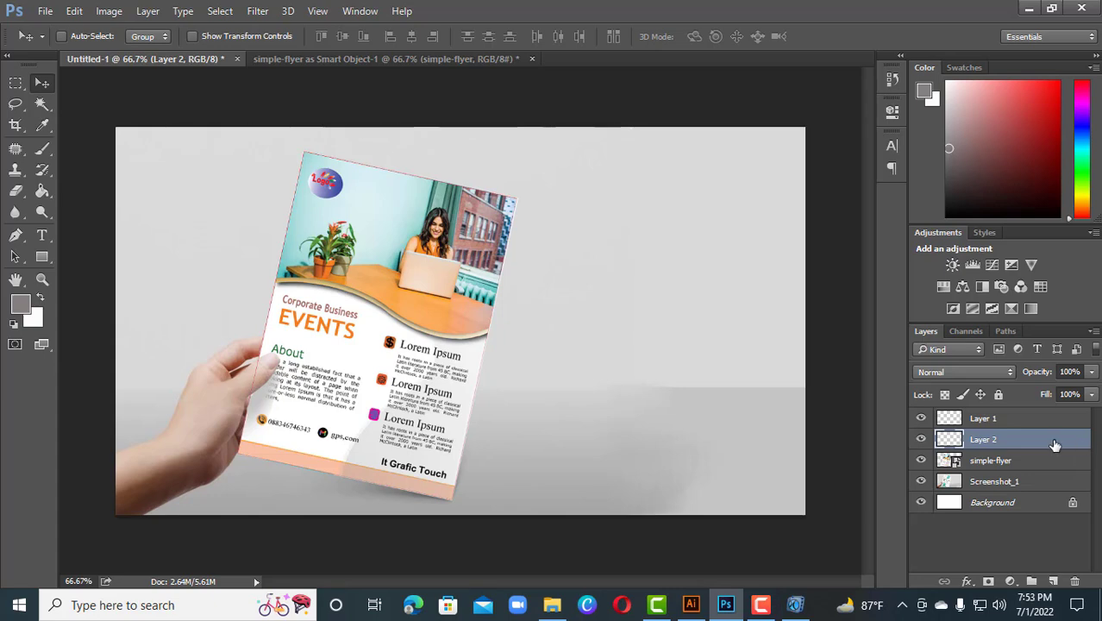
pyautogui.doubleClick(1055, 445)
pyautogui.click(387, 263)
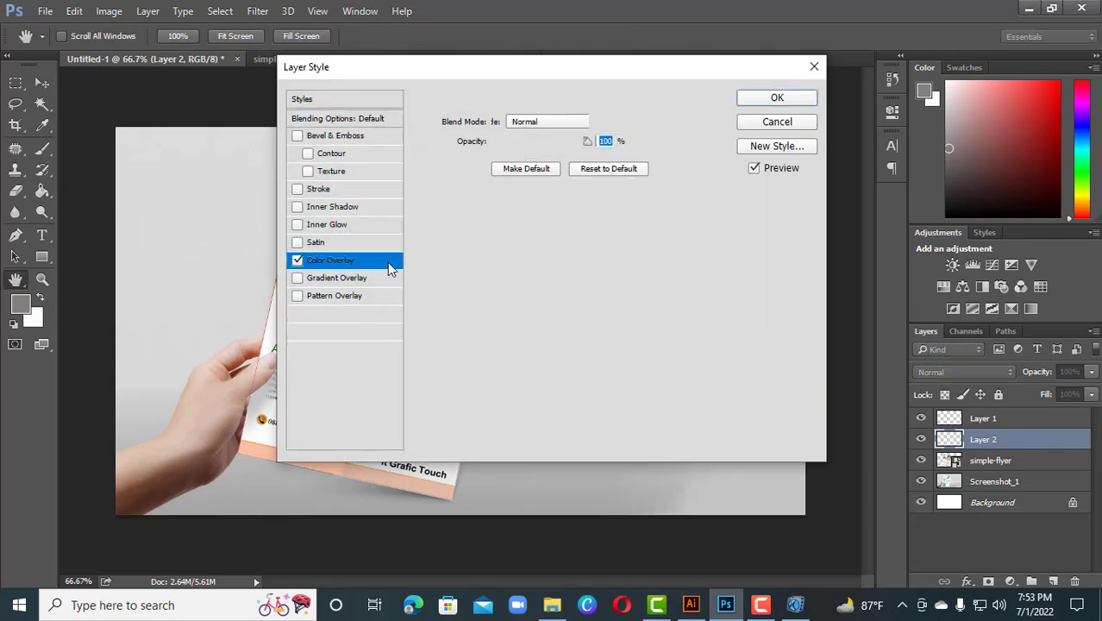
pyautogui.click(602, 126)
pyautogui.click(358, 245)
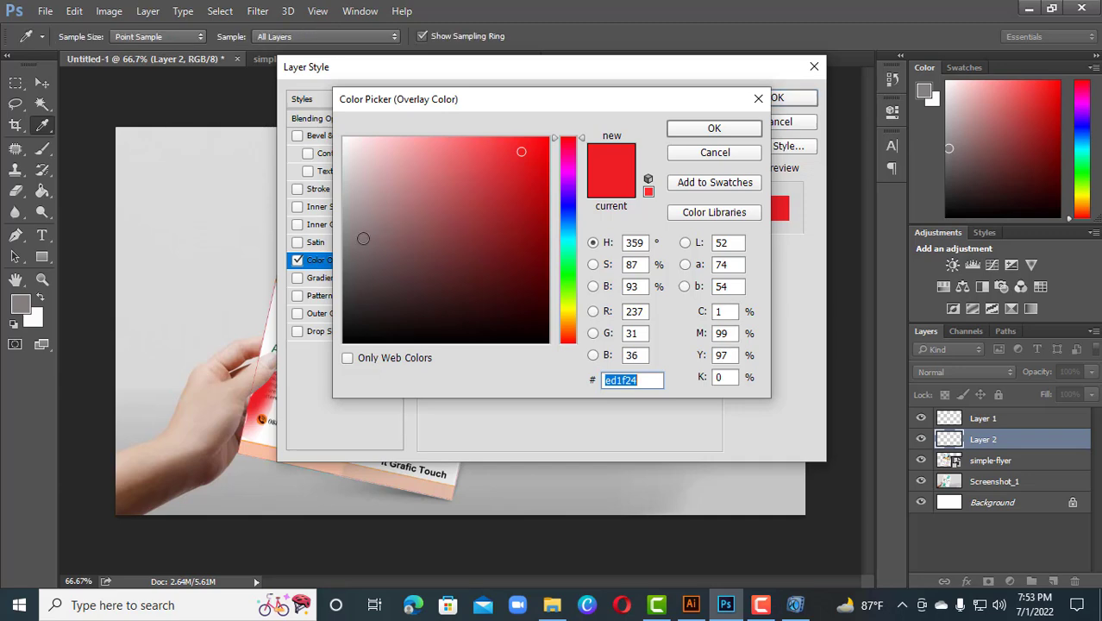
pyautogui.click(738, 130)
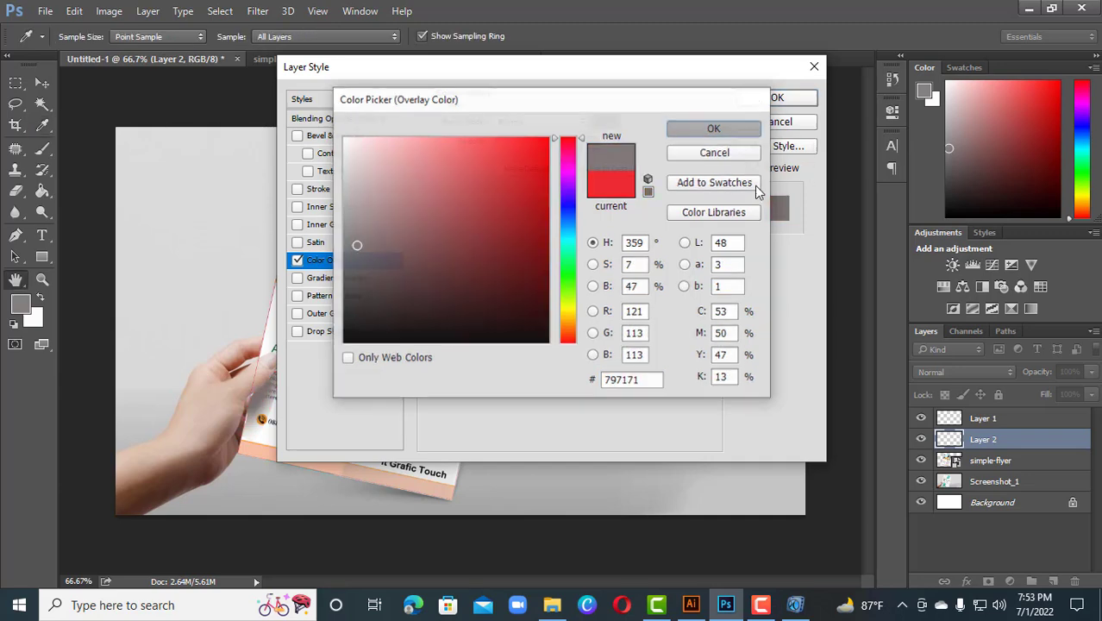
pyautogui.click(787, 101)
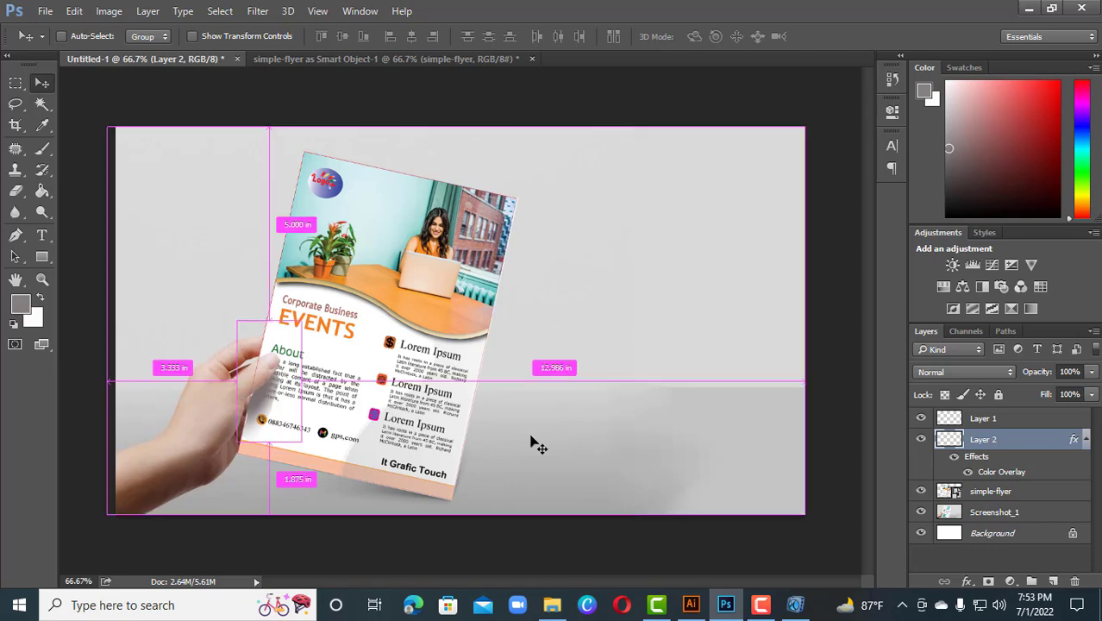
# Free-transform the gray spot, narrowing it to about 89% width
pyautogui.hotkey('ctrl', 't')
pyautogui.press('Right')
pyautogui.press('Right')
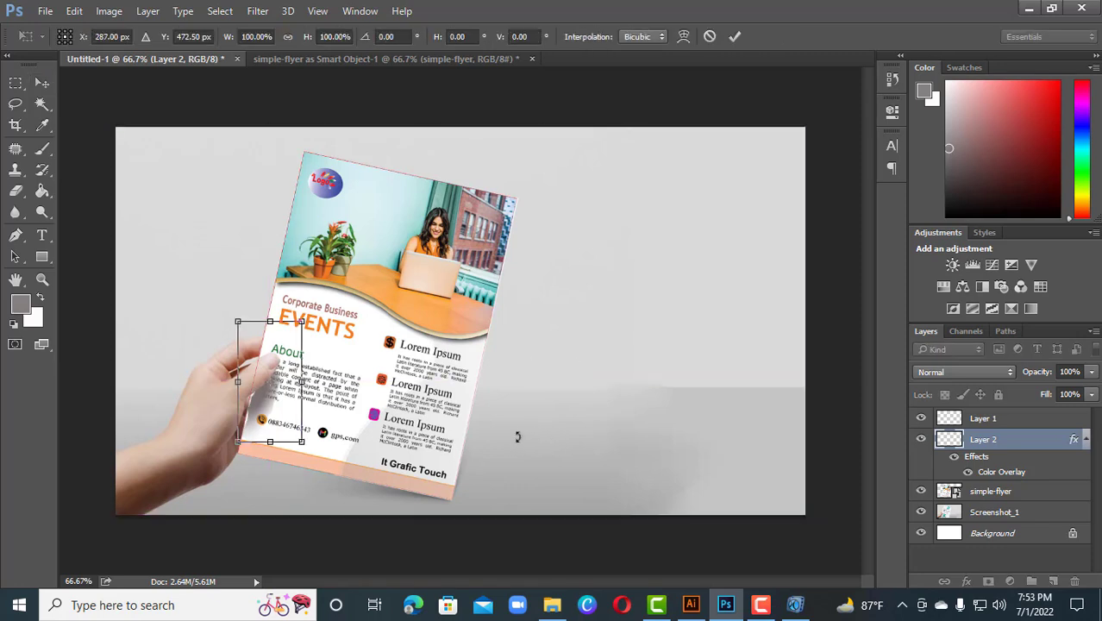
pyautogui.press('Left')
pyautogui.press('Left')
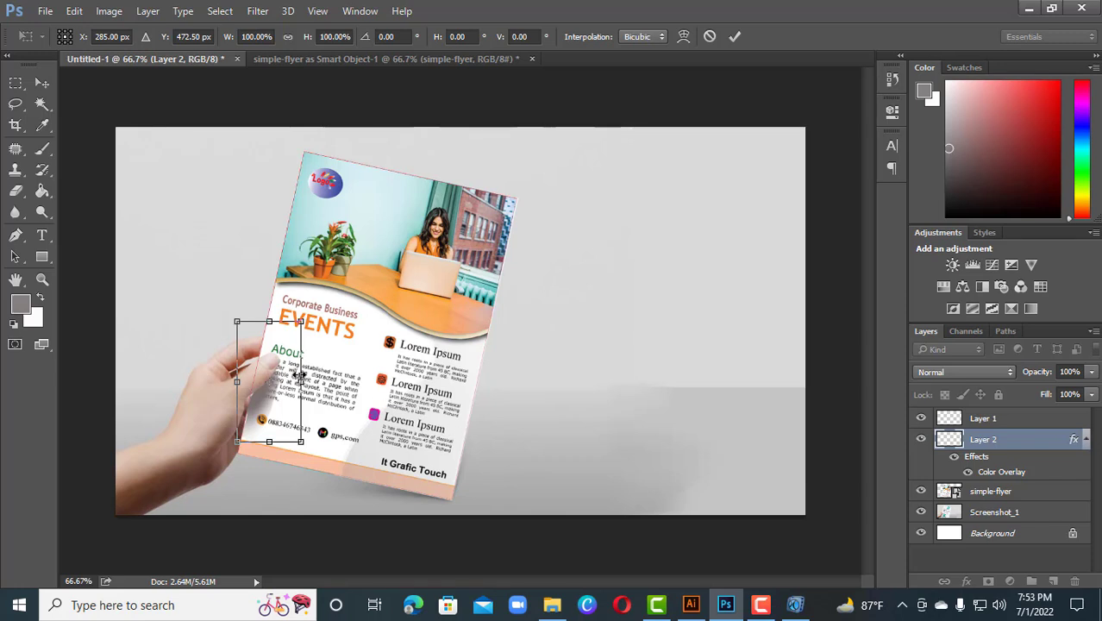
pyautogui.moveTo(298, 382); pyautogui.dragTo(292, 382)
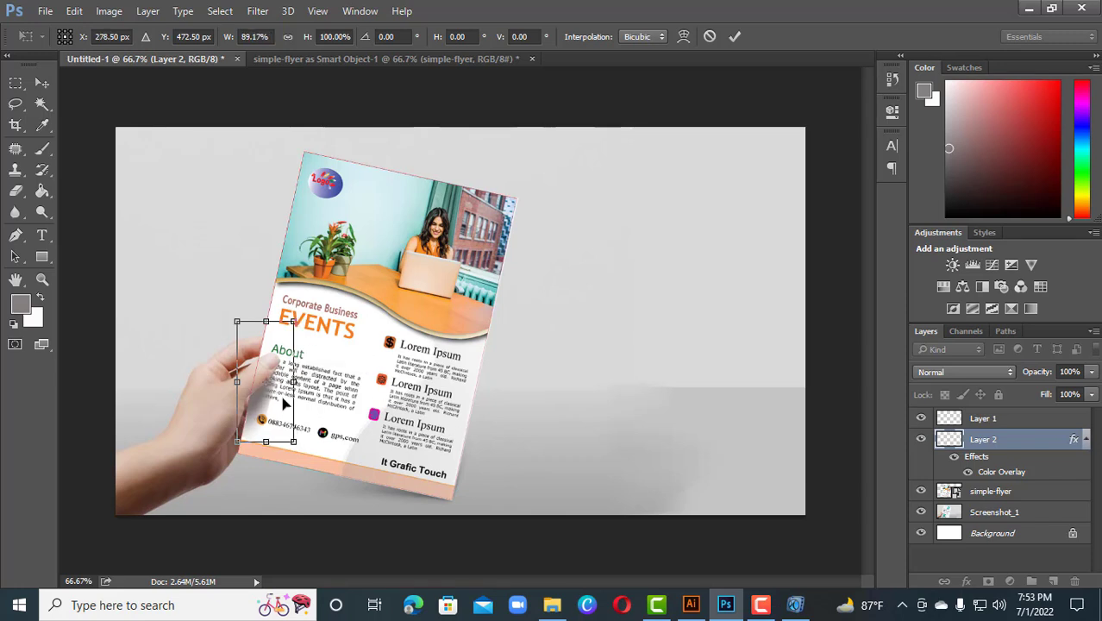
# Warp the gray spot so it follows the thumb's edge on the paper and commit the transform
pyautogui.rightClick(284, 404)
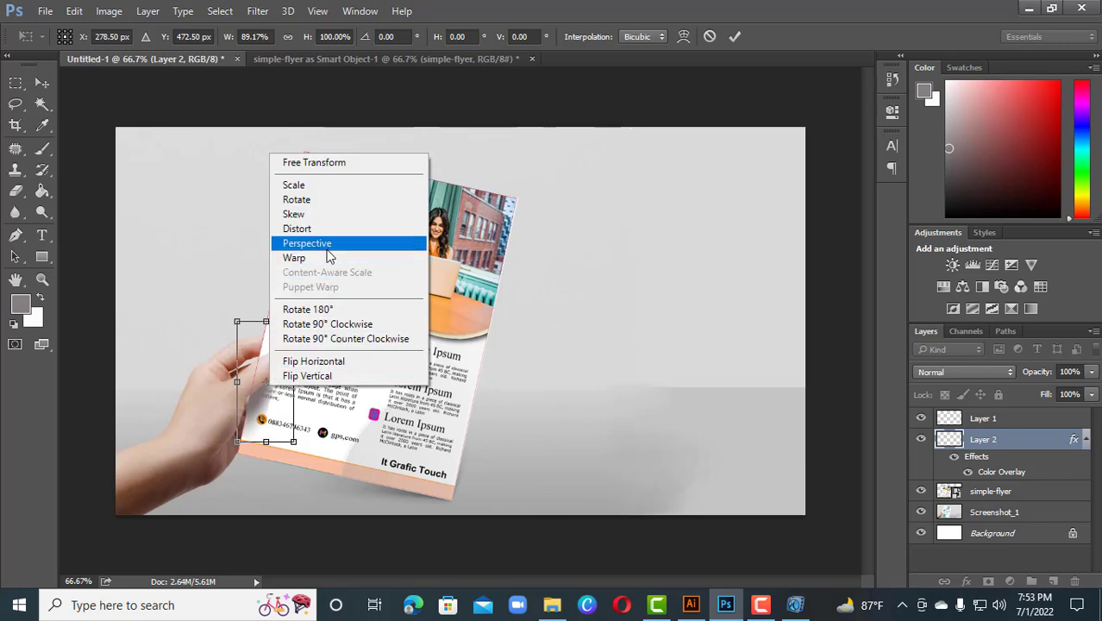
pyautogui.click(326, 258)
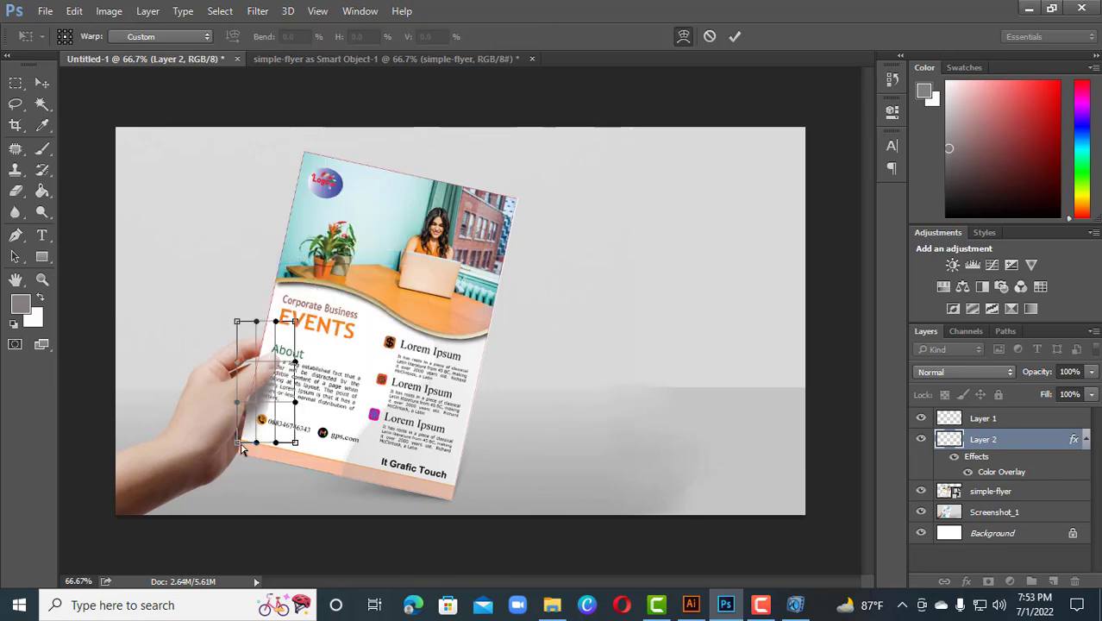
pyautogui.moveTo(236, 443); pyautogui.dragTo(231, 450)
pyautogui.moveTo(293, 365); pyautogui.dragTo(304, 361)
pyautogui.moveTo(295, 321); pyautogui.dragTo(304, 312)
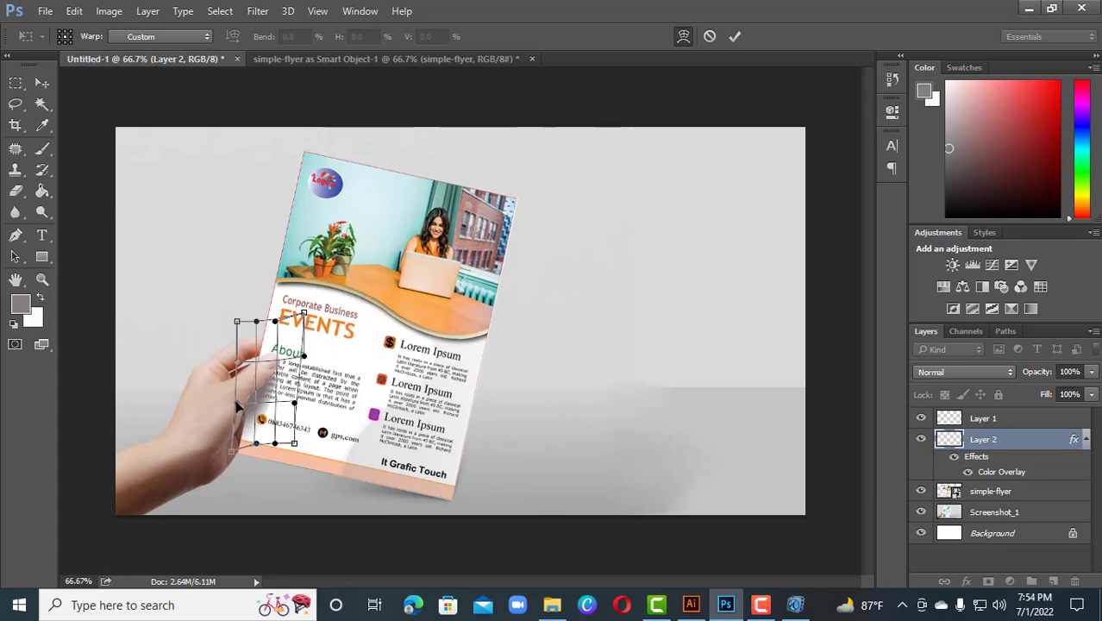
pyautogui.press('Return')
# Zoom in and toggle the flyer layer's visibility to compare the shadow under the thumb
pyautogui.hotkey('ctrl', '+')
pyautogui.moveTo(444, 482); pyautogui.dragTo(599, 474)
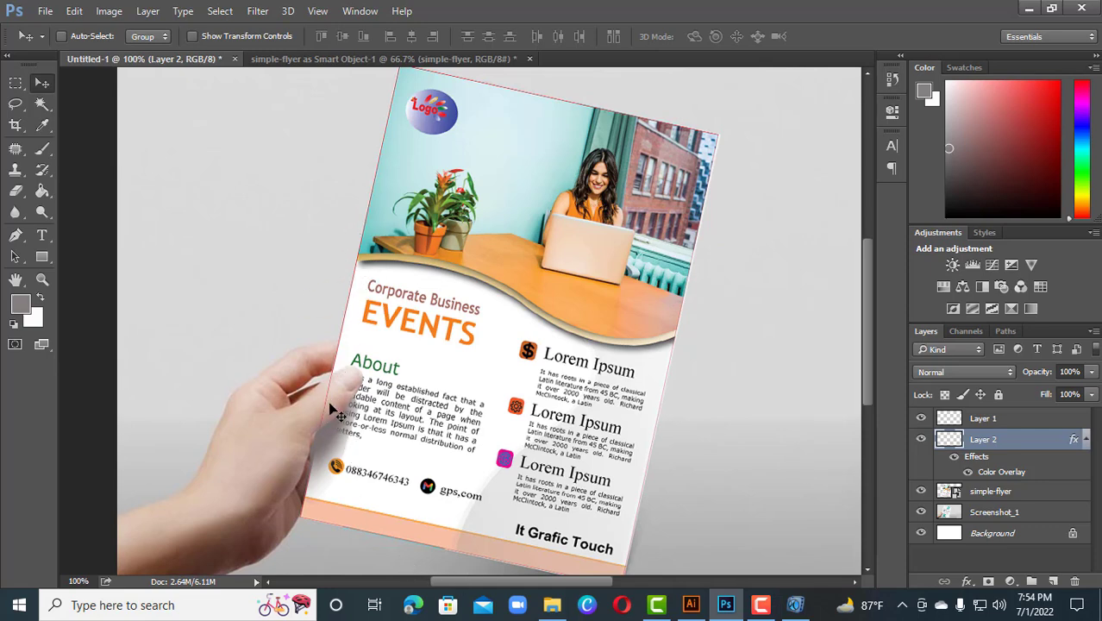
pyautogui.click(921, 491)
pyautogui.click(921, 492)
pyautogui.click(921, 492)
# Try a Clone Stamp stroke near the thumb, then undo it
pyautogui.click(17, 169)
pyautogui.keyDown('alt'); pyautogui.click(269, 402); pyautogui.keyUp('alt')
pyautogui.moveTo(312, 399); pyautogui.dragTo(327, 409)
pyautogui.hotkey('ctrl', 'z')
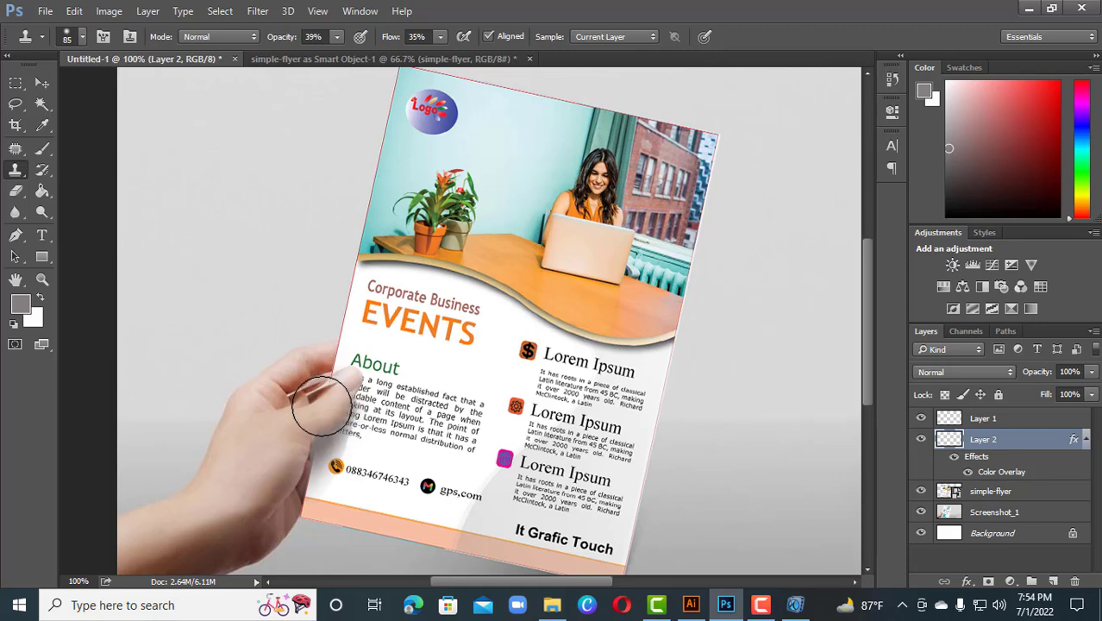